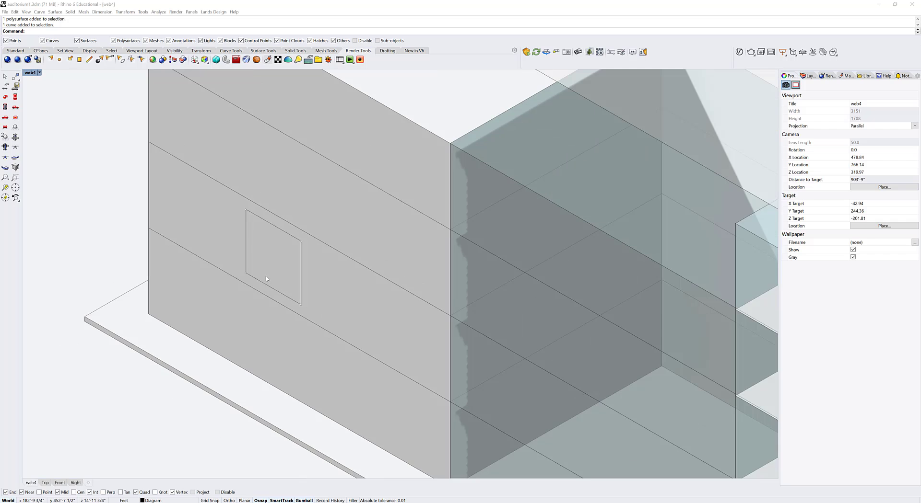
- Examine the square window outline on the gray facade and the glazed circulation volume beside it
right_drag(259, 272, 304, 282)
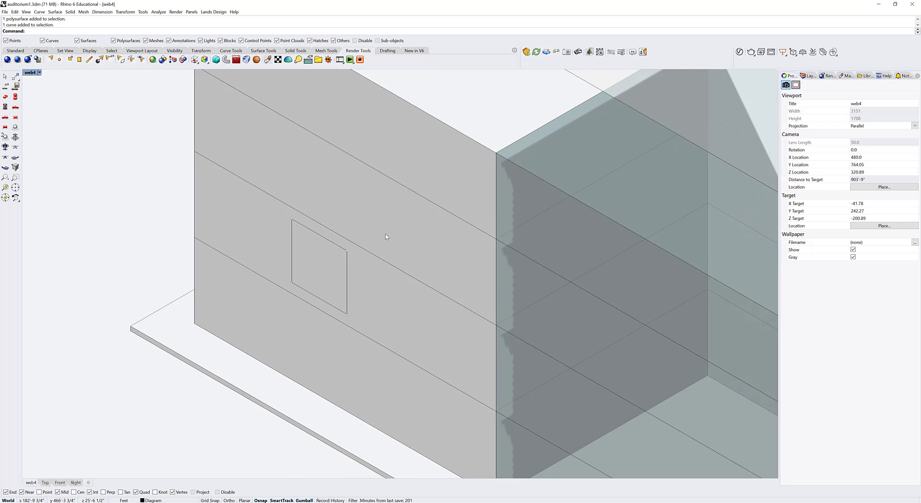
scroll(317, 390, down, 2)
scroll(268, 326, down, 5)
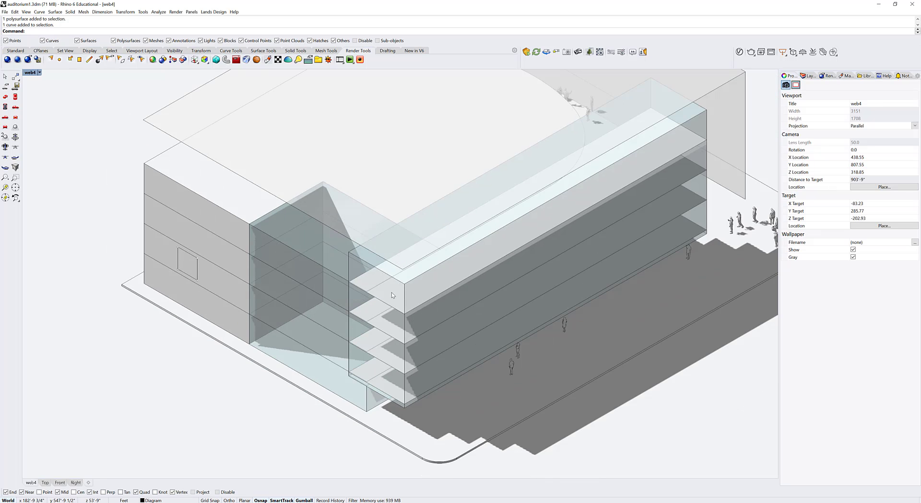
click(391, 293)
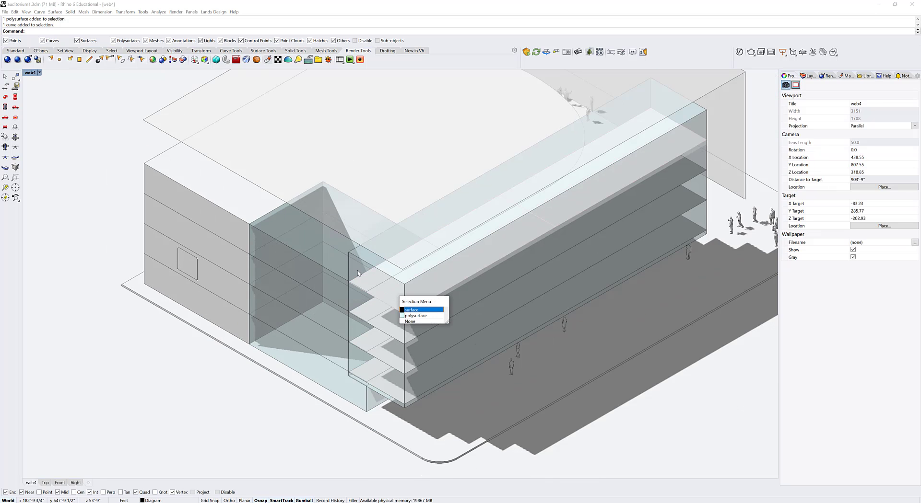
click(422, 310)
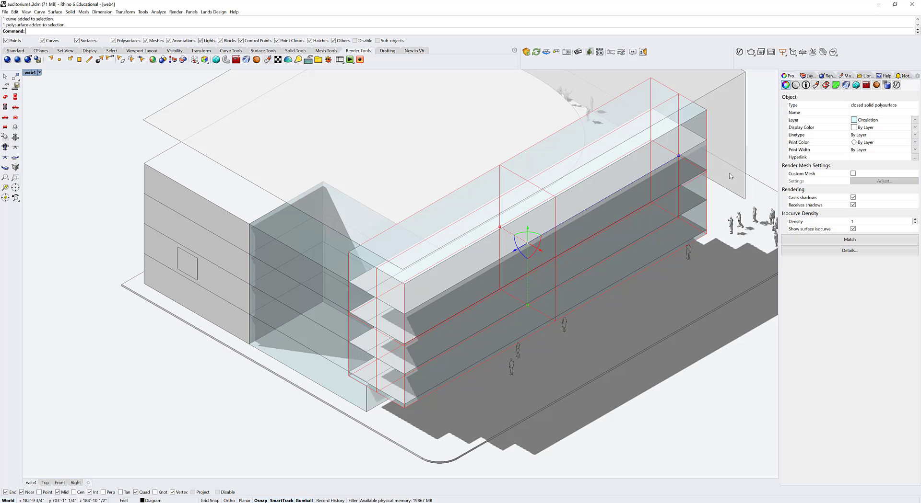
right_drag(325, 288, 384, 352)
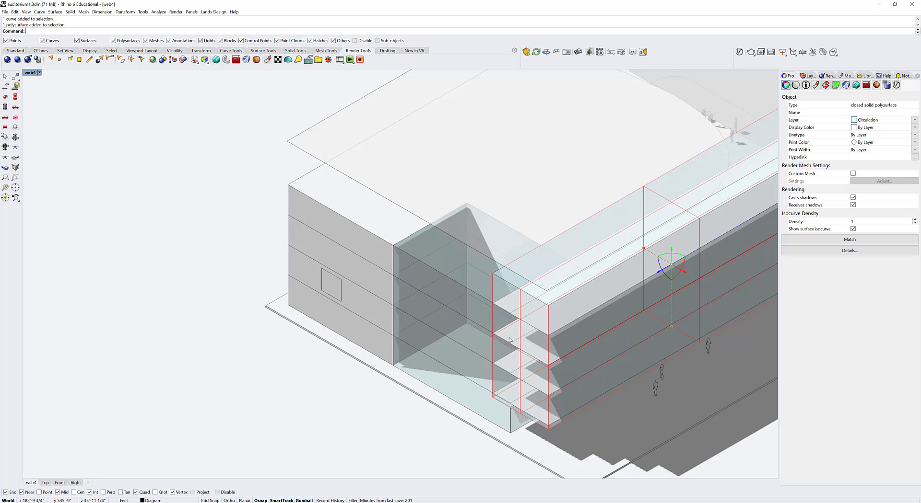
key(Escape)
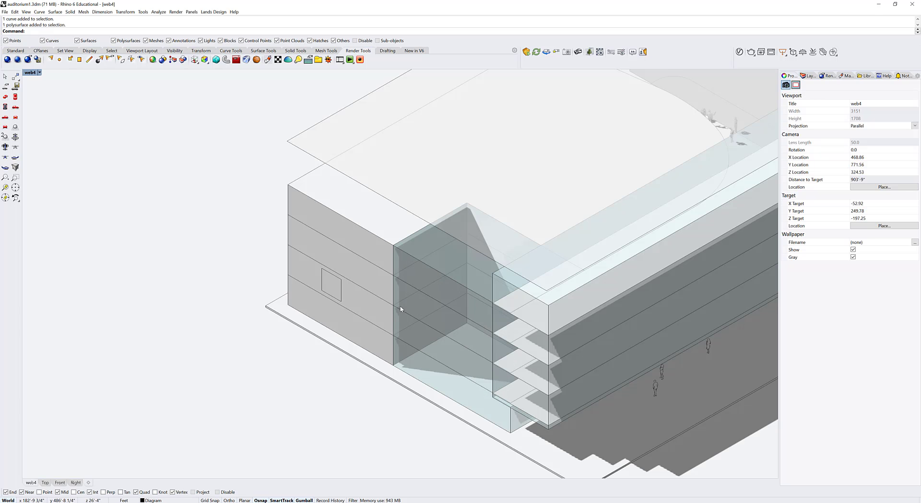
scroll(333, 287, up, 10)
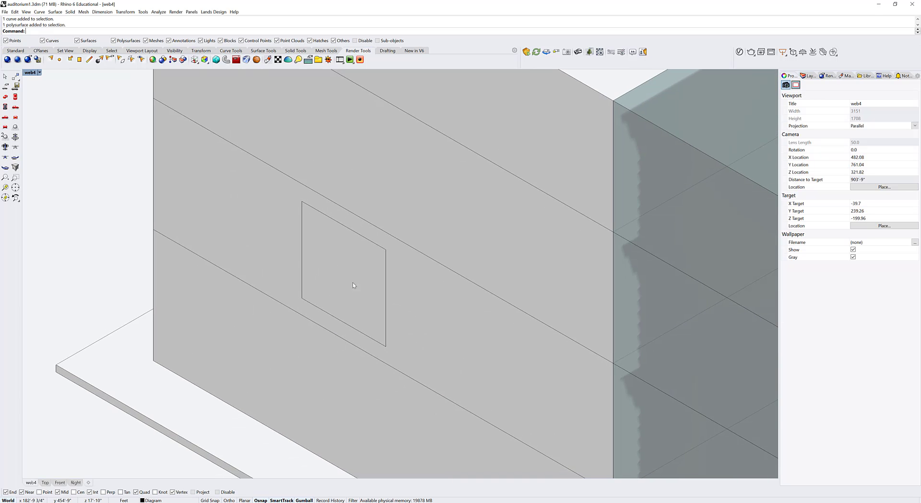
scroll(332, 373, down, 10)
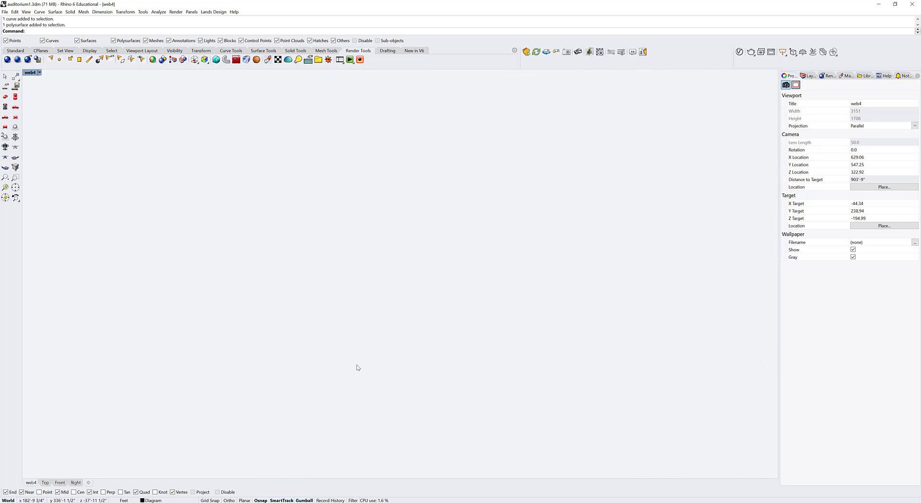
- Zoom to the PerformingSpace volume and examine the square window outline on its facade up close
click(593, 314)
text(z)
key(Return)
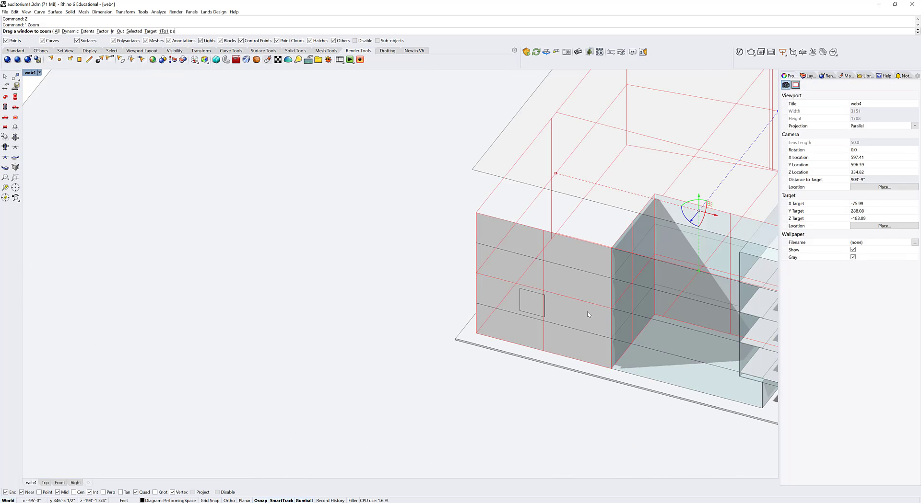
text(s)
key(Return)
key(Escape)
shift+right_drag(385, 373, 541, 310)
scroll(541, 309, up, 8)
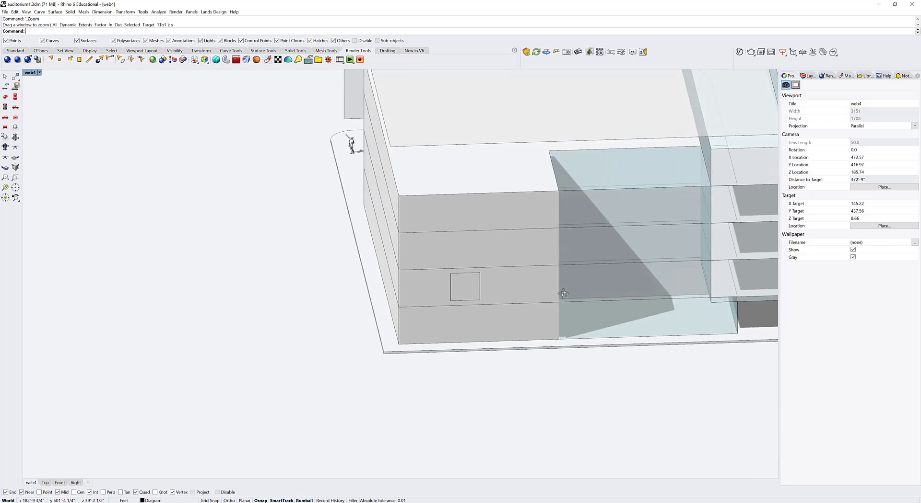
shift+right_drag(397, 249, 431, 234)
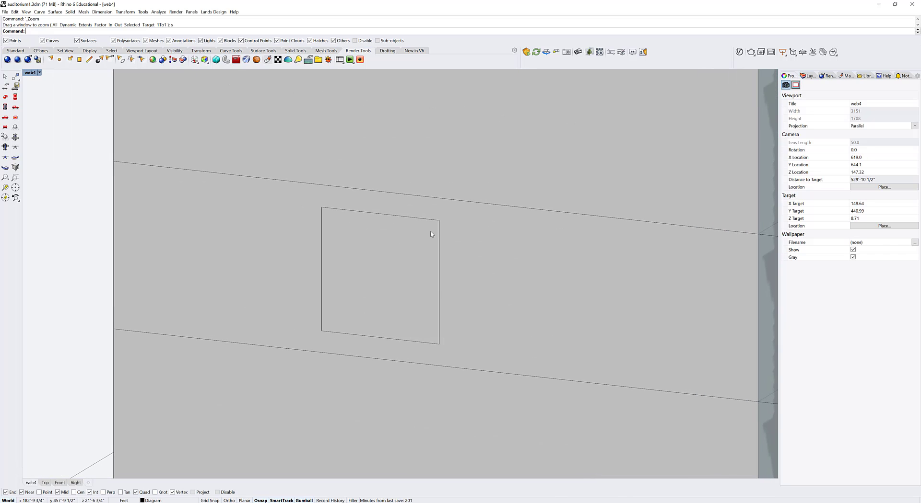
- Split the PerformingSpace volume with the square window curve and select the resulting window piece
click(251, 288)
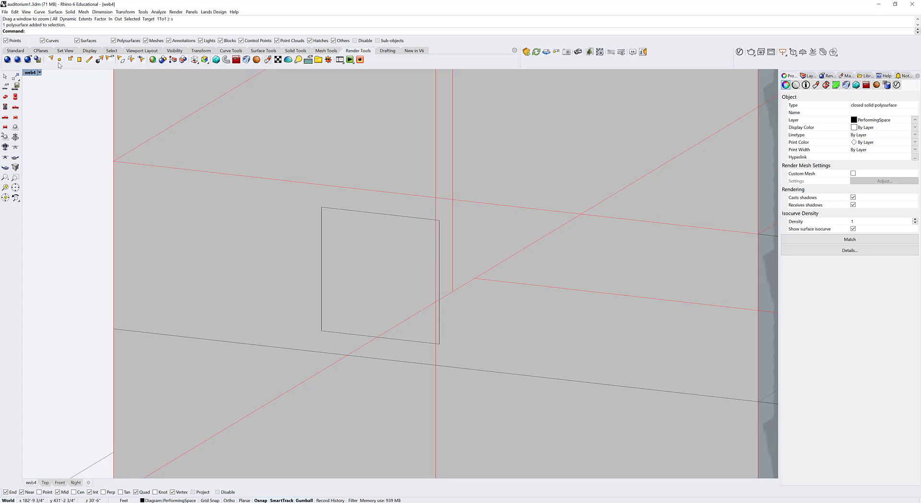
key(Escape)
text(Split)
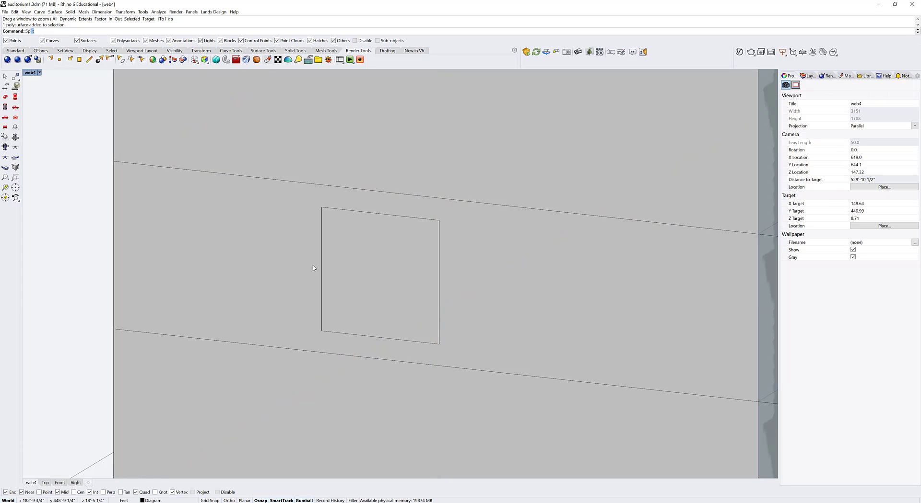
key(Return)
click(274, 257)
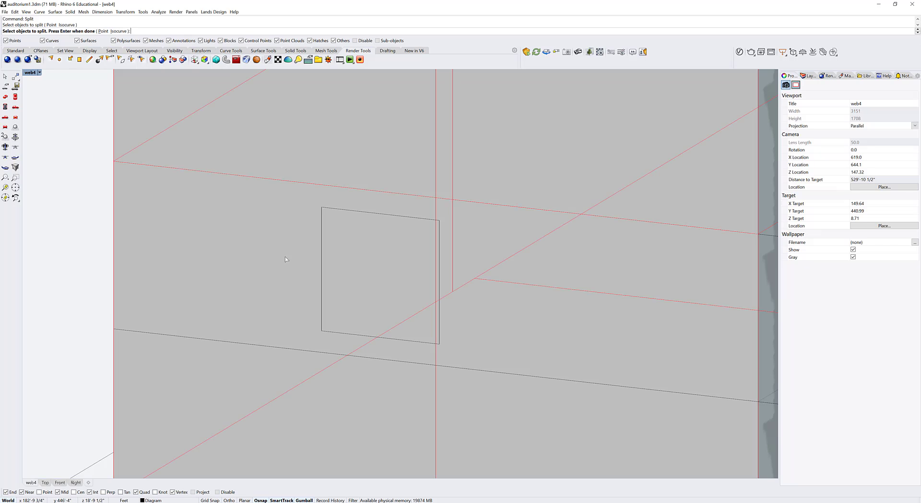
key(Return)
click(322, 264)
key(Return)
click(350, 259)
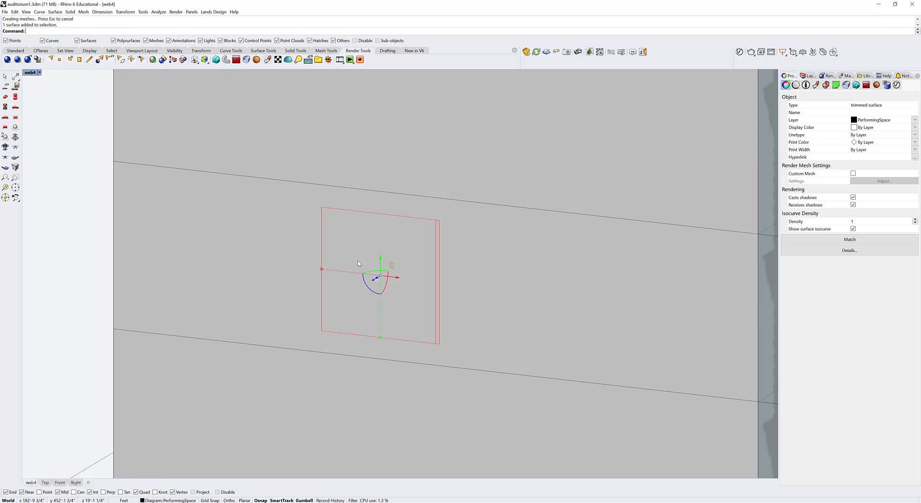
- Delete the split window surface from the facade to open a hole in the wall
scroll(298, 260, down, 12)
click(305, 258)
right_drag(285, 264, 323, 255)
scroll(322, 255, up, 5)
click(402, 292)
scroll(422, 290, up, 3)
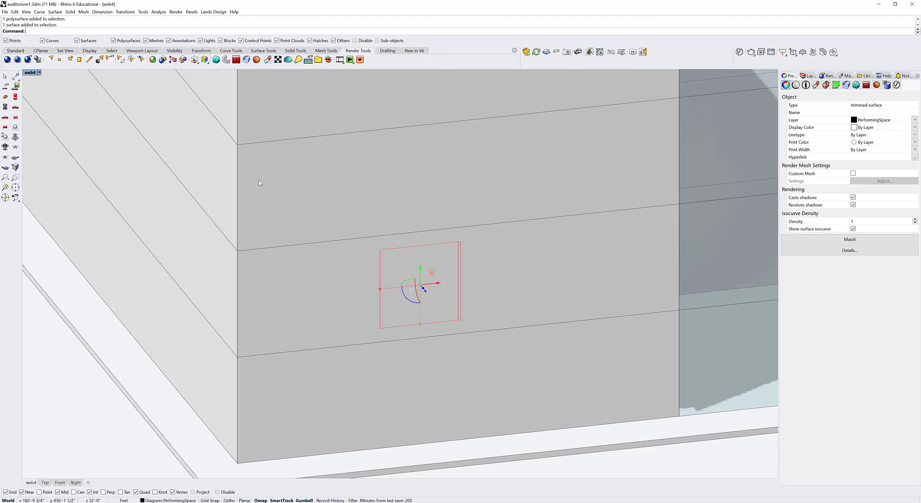
key(Delete)
right_drag(370, 299, 502, 306)
scroll(502, 306, up, 2)
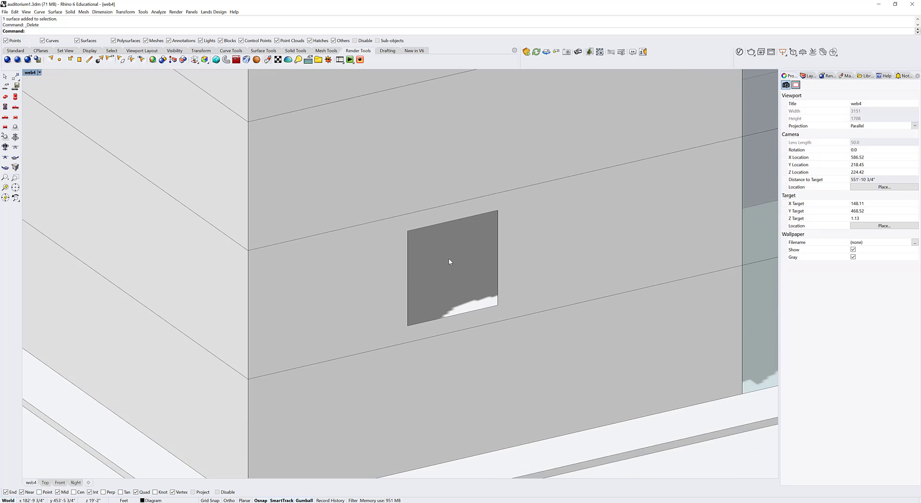
- Undo the deletion of the window surface and the split of the volume
scroll(449, 262, down, 3)
right_drag(449, 261, 464, 312)
key(ctrl+z)
scroll(439, 252, up, 4)
click(472, 237)
key(ctrl+z)
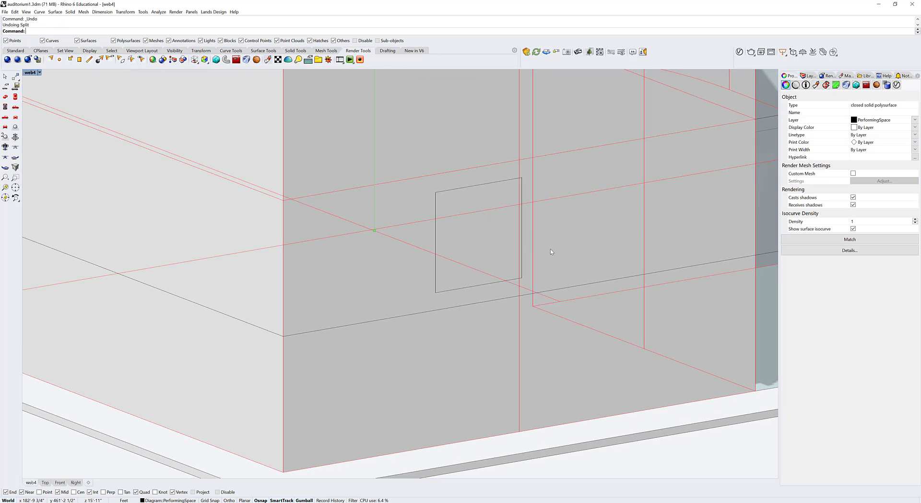
key(Escape)
- Trim the window opening out of the facade, using the square curve as the cutting object
click(525, 246)
click(523, 245)
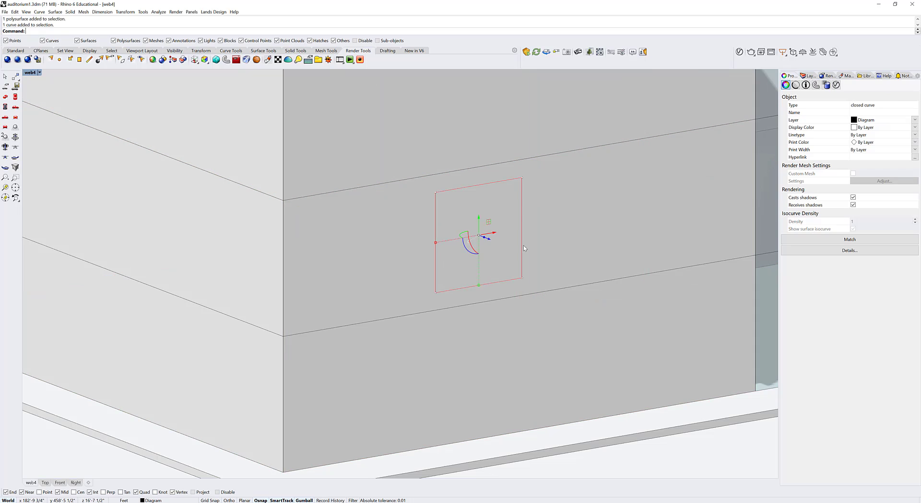
key(Escape)
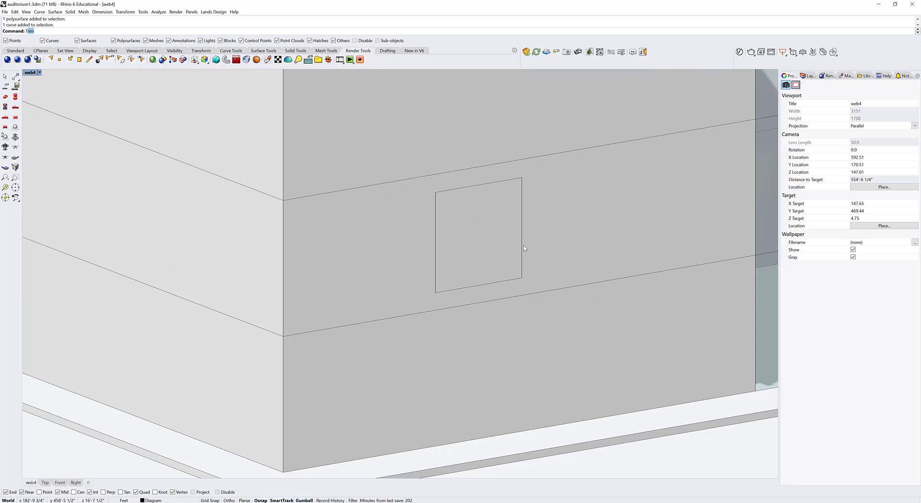
key(Return)
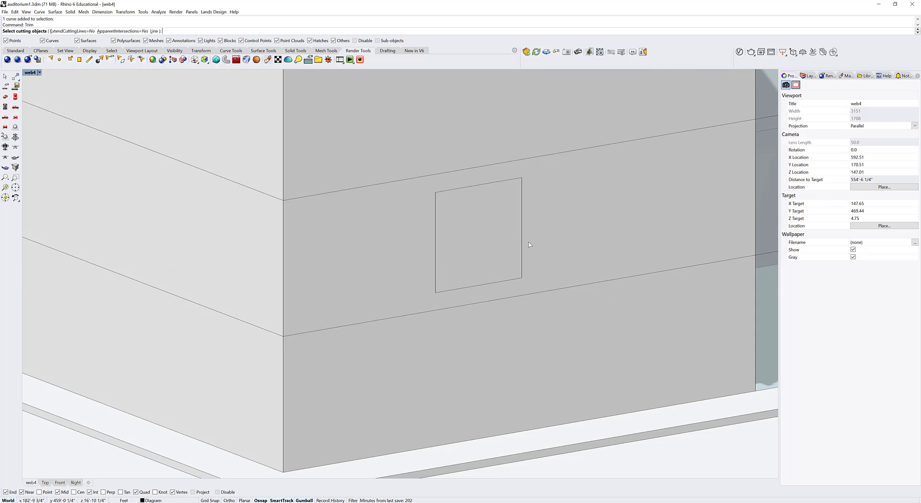
click(522, 245)
key(Return)
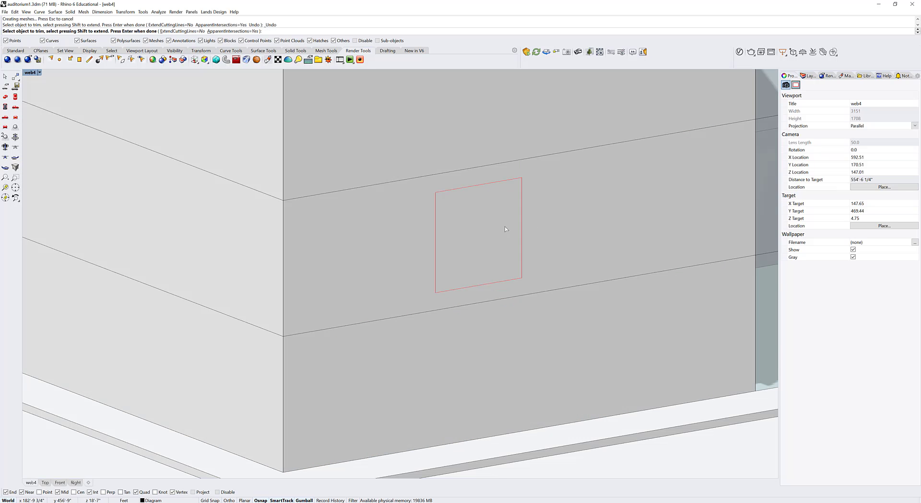
click(497, 244)
key(Return)
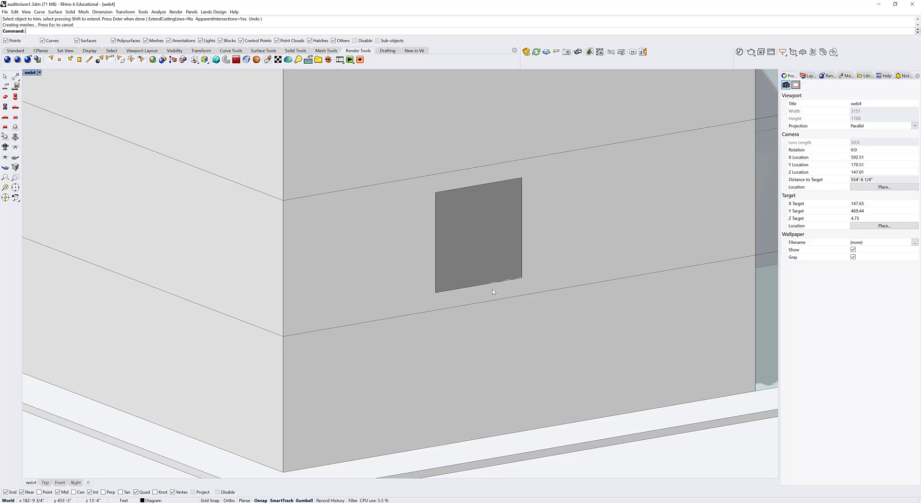
- Fill the trimmed window opening with a planar surface made from the square curve
click(492, 284)
click(518, 302)
text(Pla)
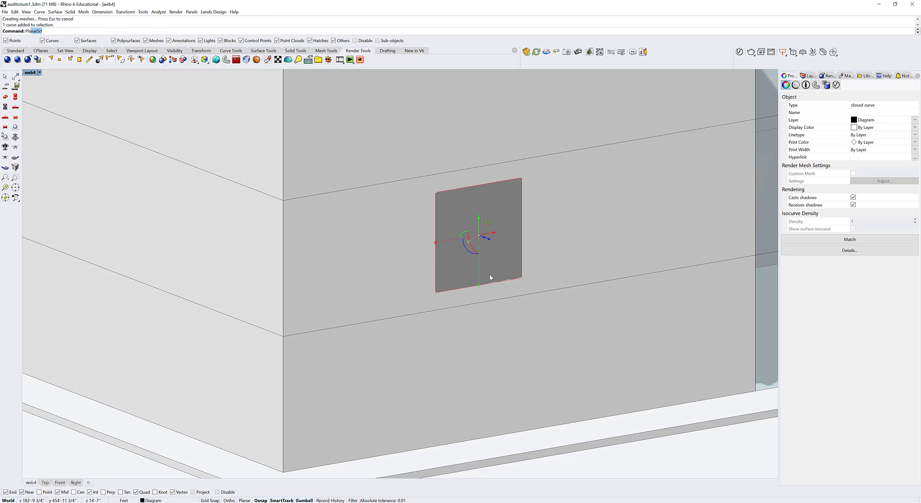
text(nar)
key(Return)
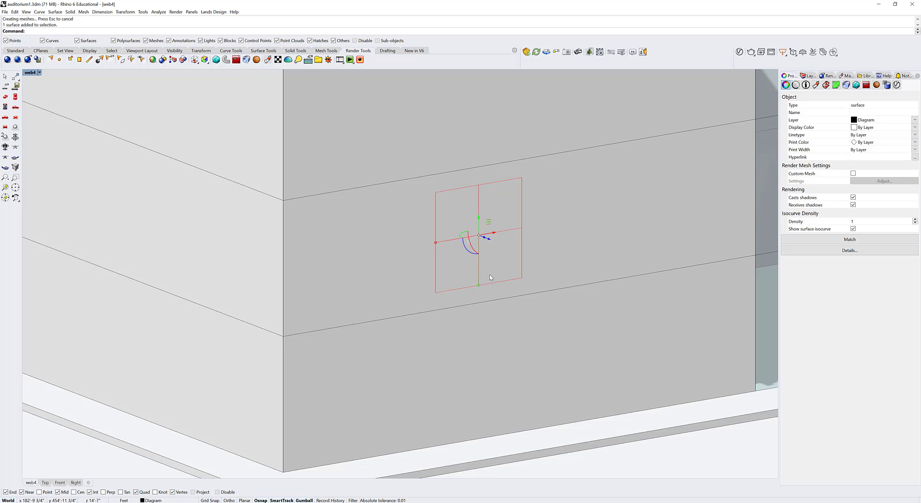
- Undo the planar surface and the trim of the facade opening
key(ctrl+z)
key(ctrl+z)
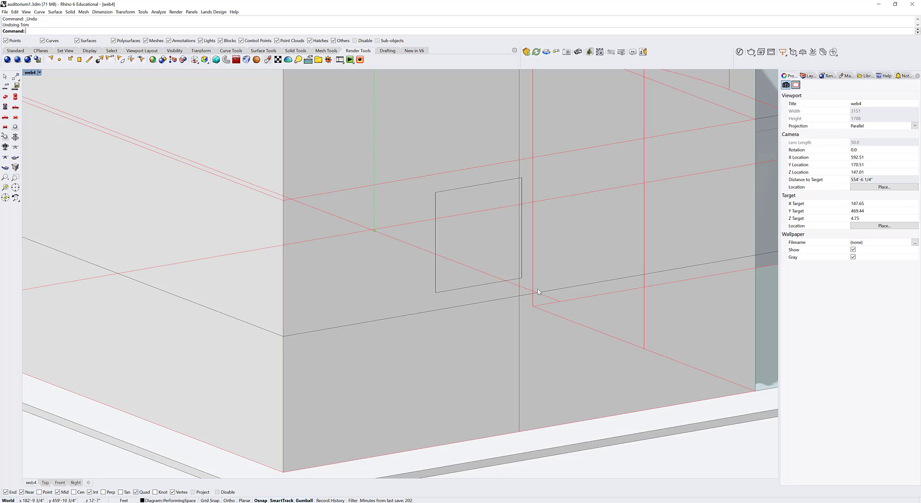
key(Escape)
click(489, 260)
key(Escape)
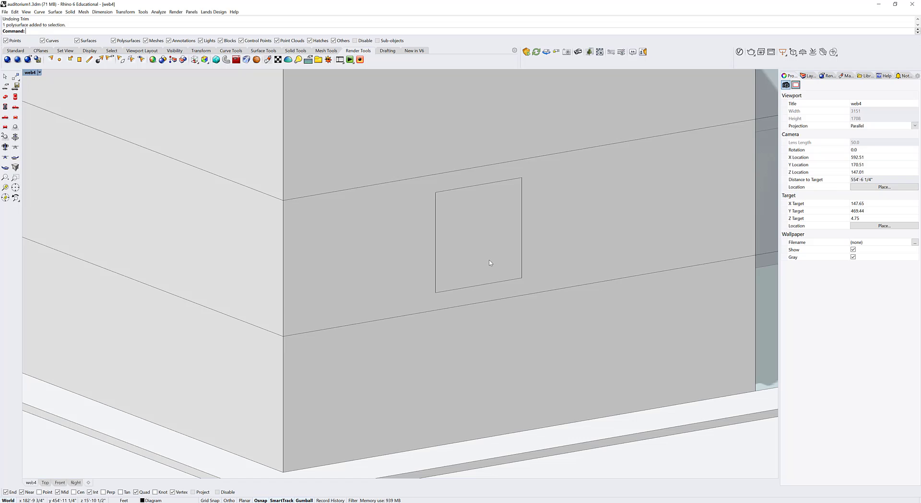
- Split the closed PerformingSpace volume with the square window curve again and select the window surface
text(Split)
key(Return)
click(437, 235)
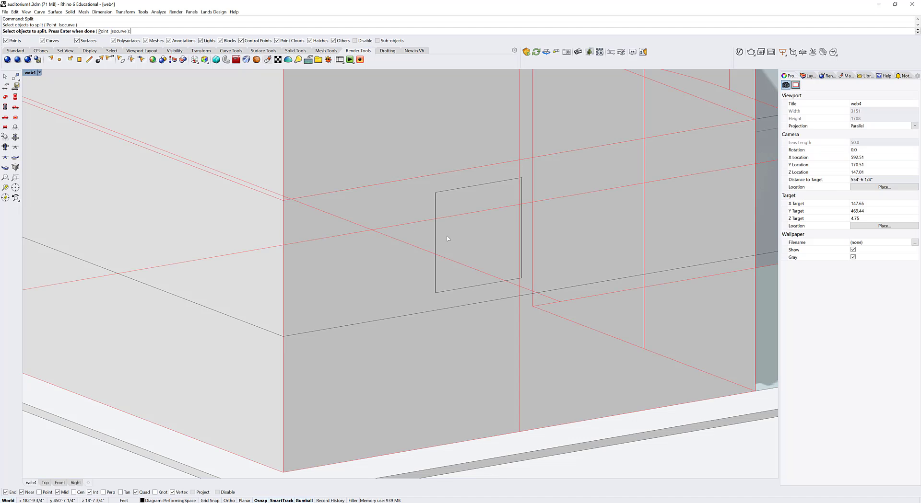
key(Return)
click(437, 235)
key(Return)
click(436, 235)
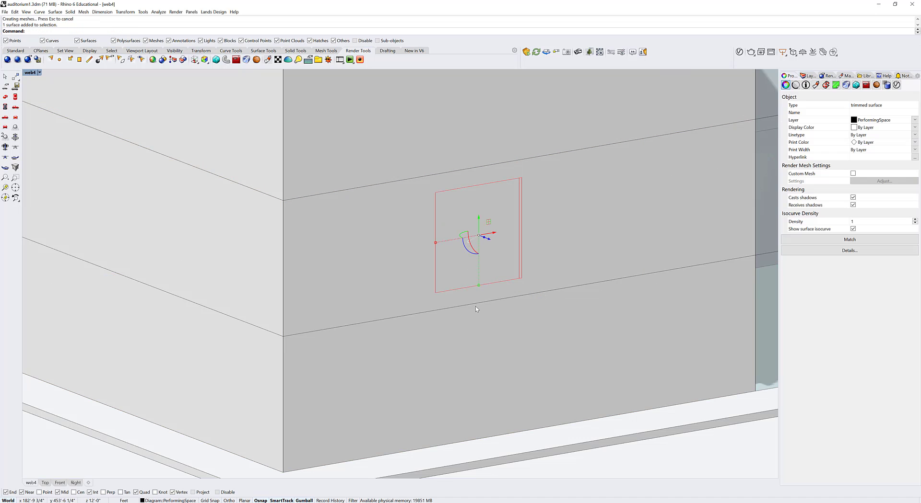
- Assign the Lobby Glass material to the split window surface
scroll(530, 321, down, 2)
scroll(518, 327, down, 1)
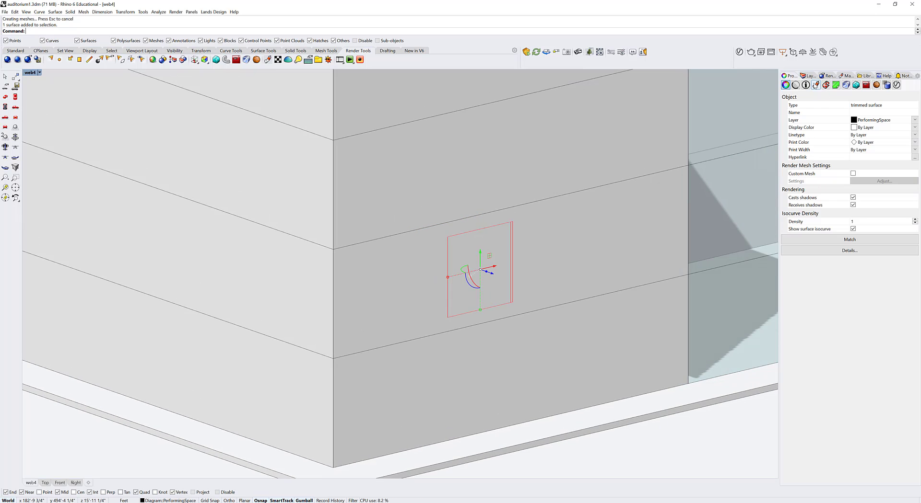
click(827, 103)
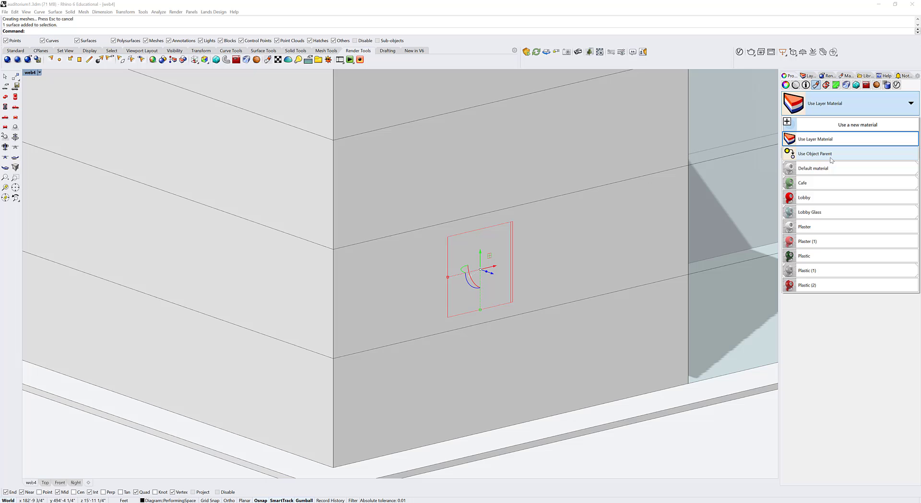
click(825, 214)
key(Escape)
scroll(571, 262, down, 8)
right_drag(580, 266, 517, 262)
right_drag(276, 259, 272, 265)
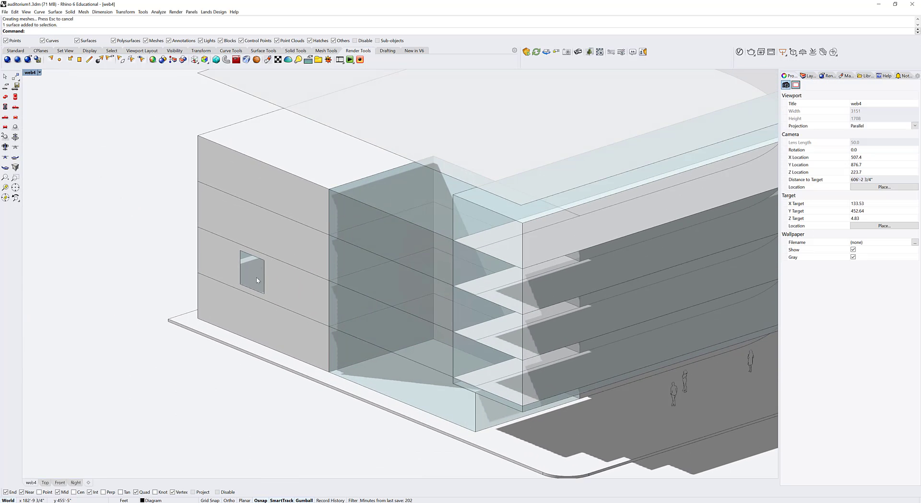
scroll(257, 280, up, 2)
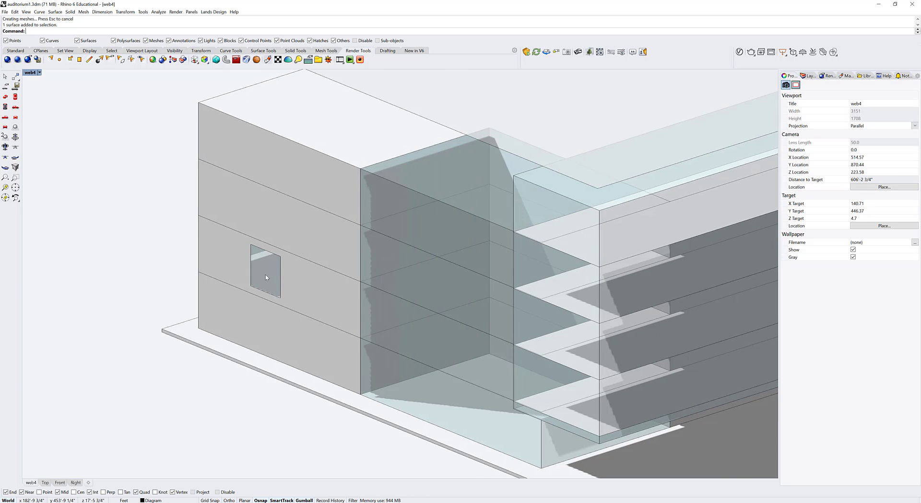
scroll(266, 277, down, 5)
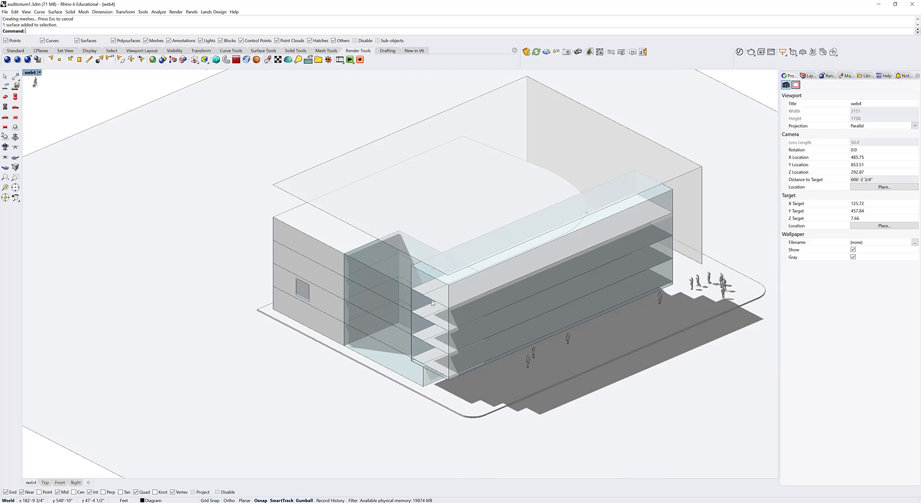
scroll(284, 298, up, 4)
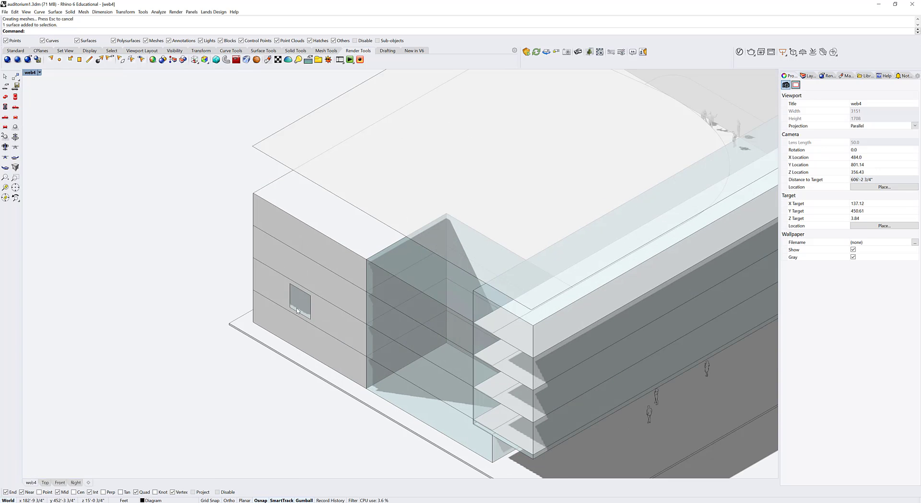
right_drag(298, 310, 476, 292)
scroll(476, 293, up, 4)
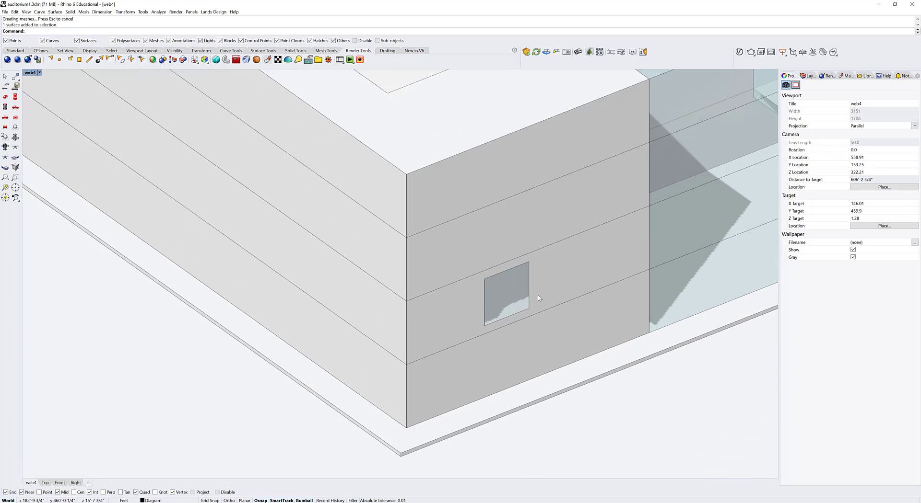
right_drag(538, 298, 541, 273)
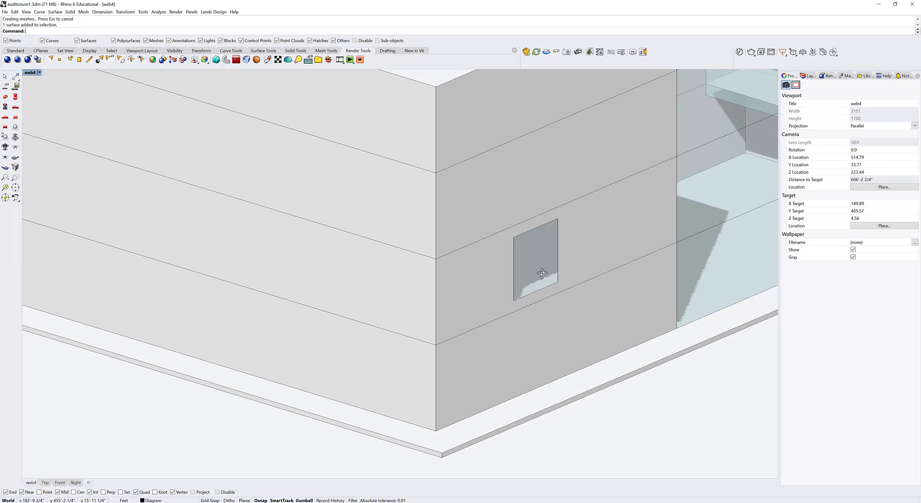
text(RecordAnimation)
key(Return)
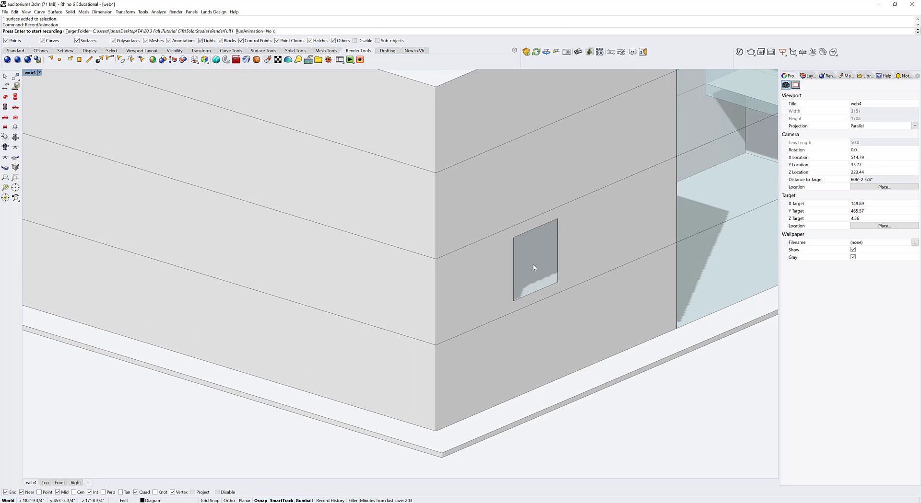
key(Escape)
- Draw a vertical rectangle on the facade wall, one level above the glass window
text(Rectangle)
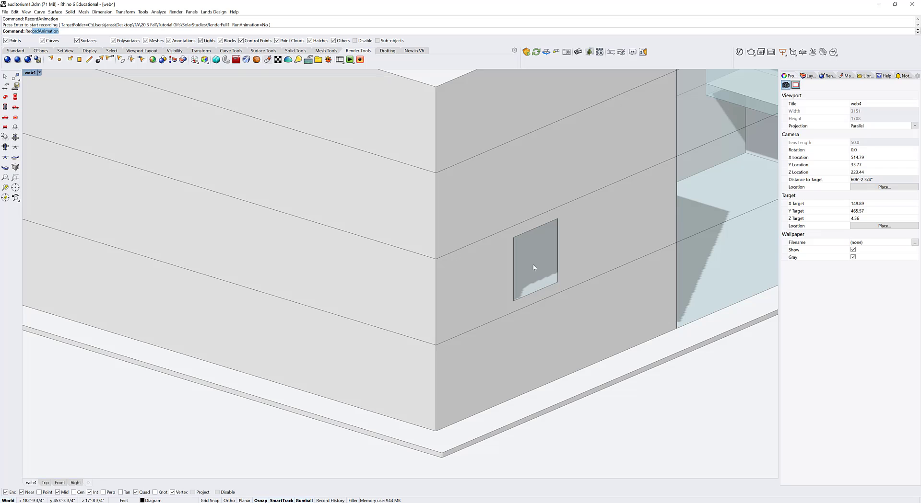
key(Return)
scroll(532, 258, down, 3)
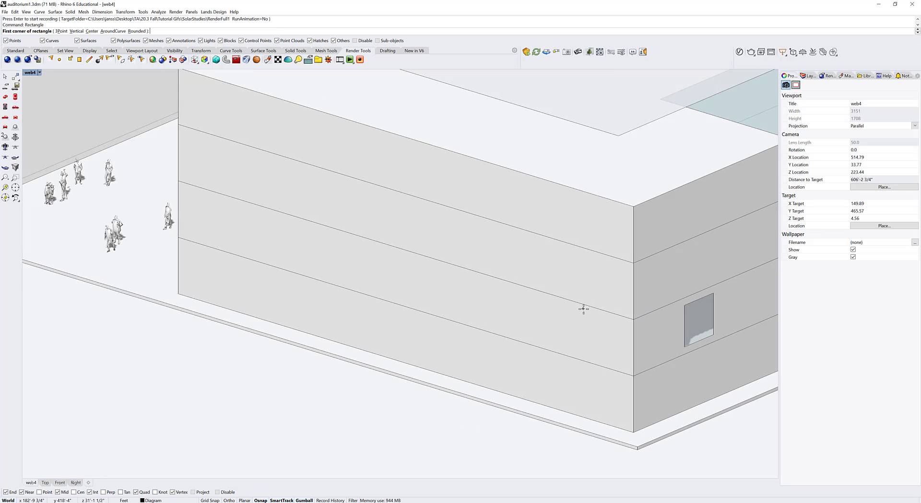
scroll(474, 273, up, 2)
scroll(455, 291, up, 3)
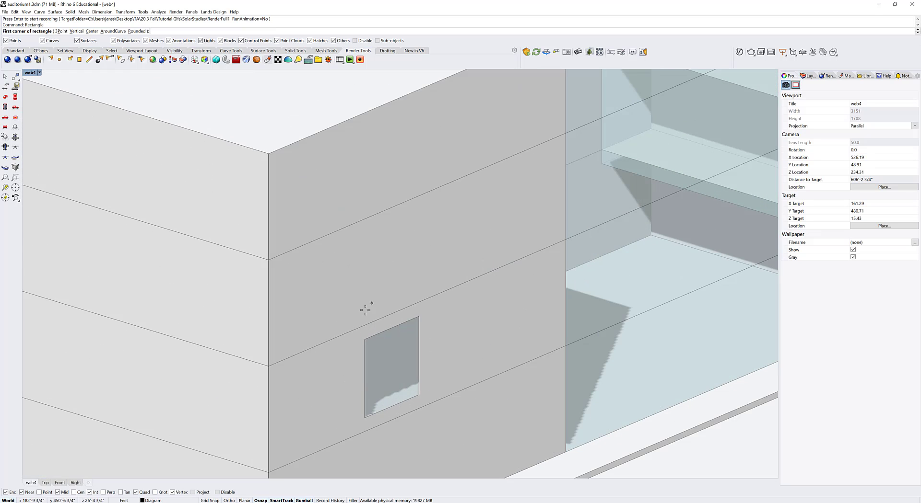
click(403, 310)
right_drag(392, 207, 438, 200)
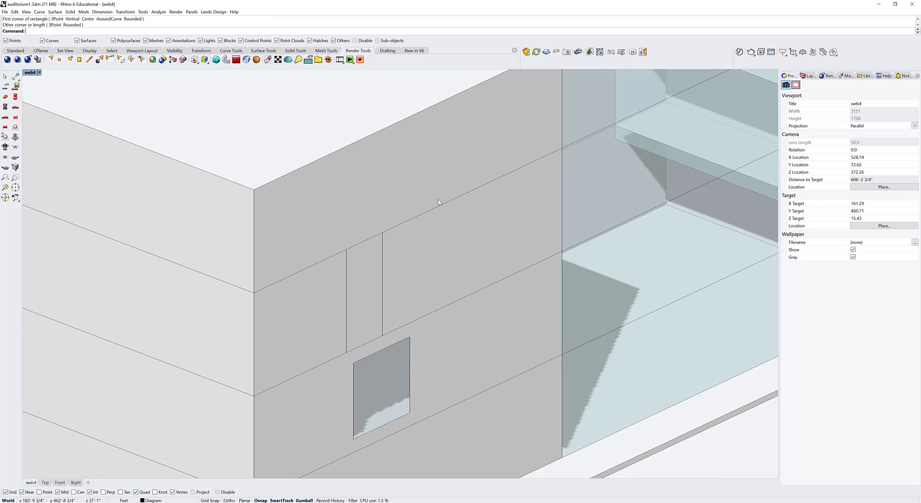
- Draw two more rectangles on the facade, one on the upper level and one beside the window on its level
click(473, 293)
key(Return)
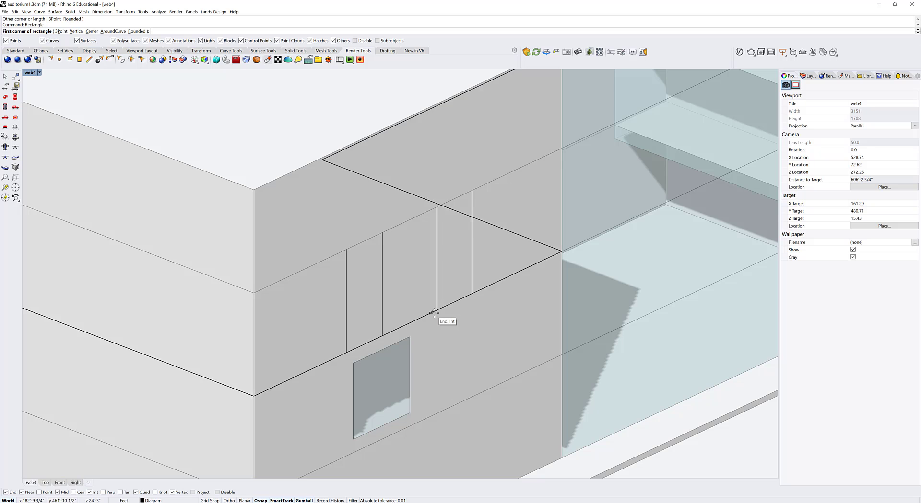
click(437, 309)
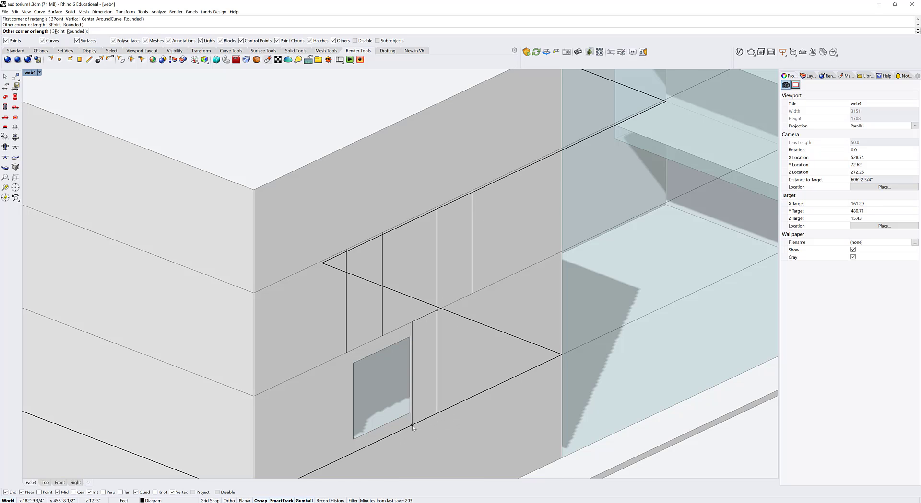
key(Escape)
- Undo the three rectangles drawn on the facade around the window
right_drag(414, 425, 294, 242)
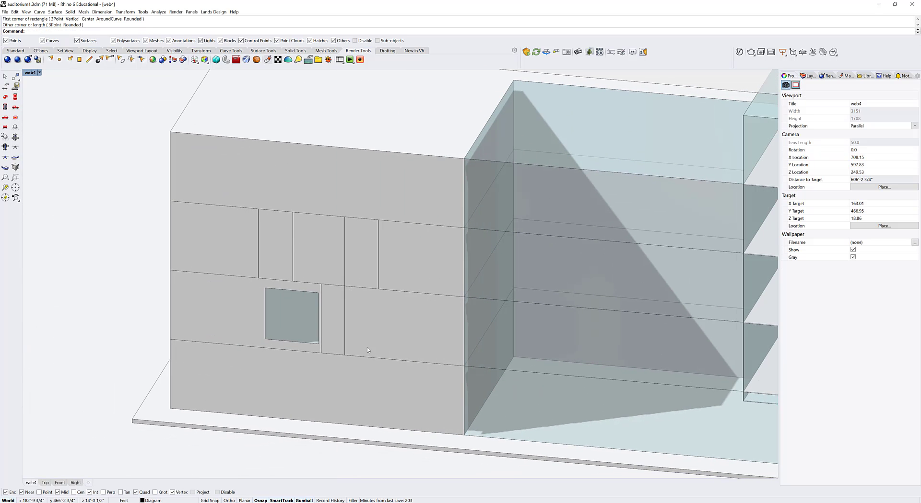
right_drag(366, 350, 302, 249)
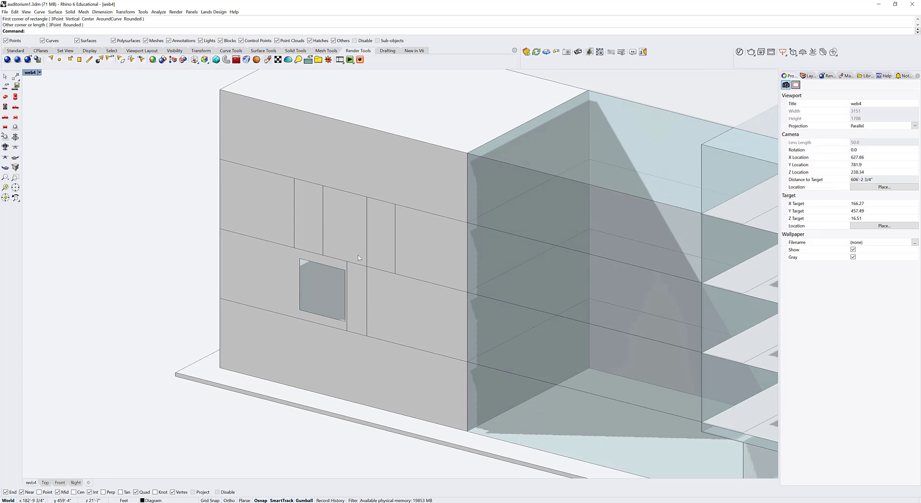
key(ctrl+z)
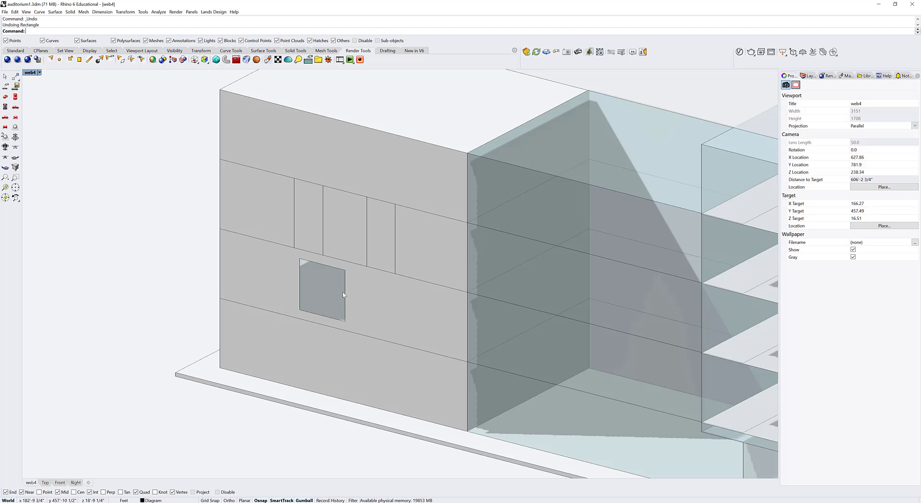
key(ctrl+z)
key(ctrl+z)
- Examine the windowed glass building as a whole and compare it with the neighbouring models in the file
scroll(343, 294, down, 10)
shift+right_drag(343, 293, 295, 315)
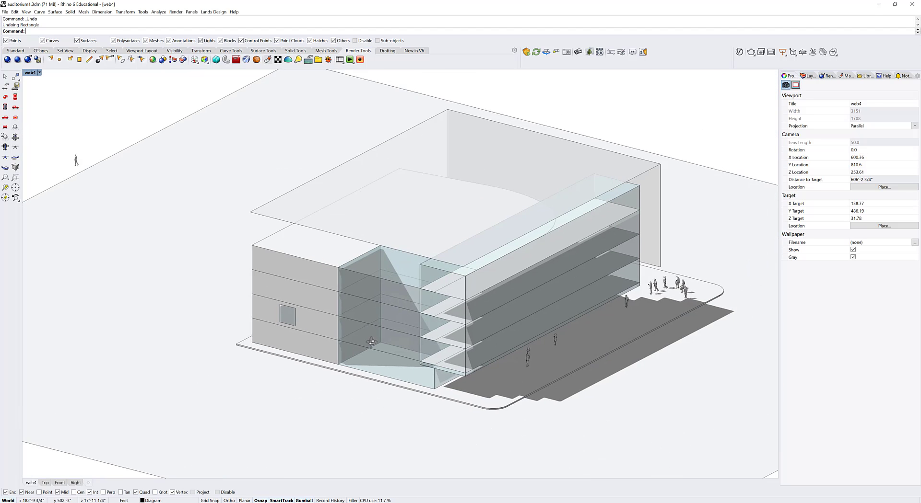
right_drag(371, 342, 417, 200)
scroll(439, 325, down, 2)
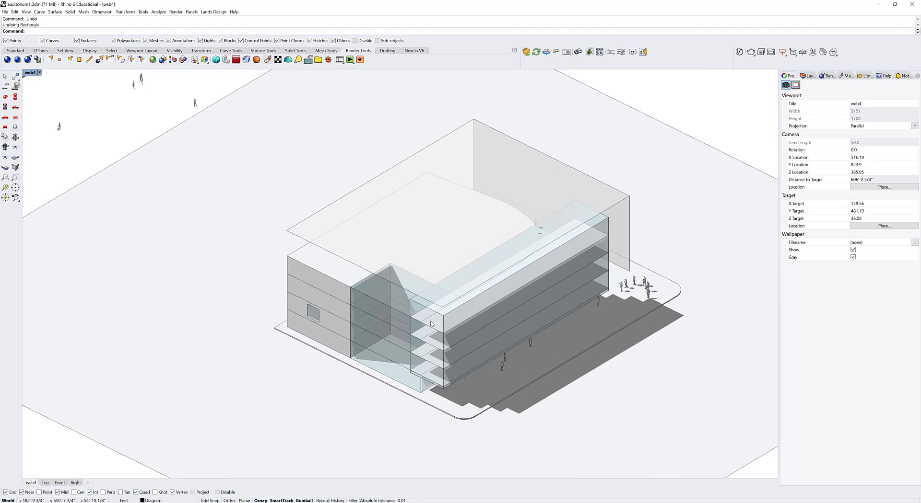
scroll(372, 326, down, 5)
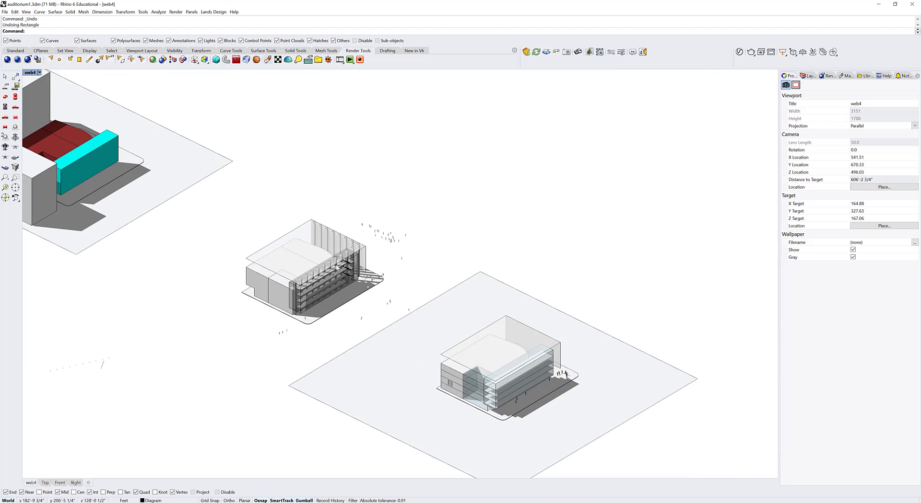
shift+right_drag(314, 304, 475, 369)
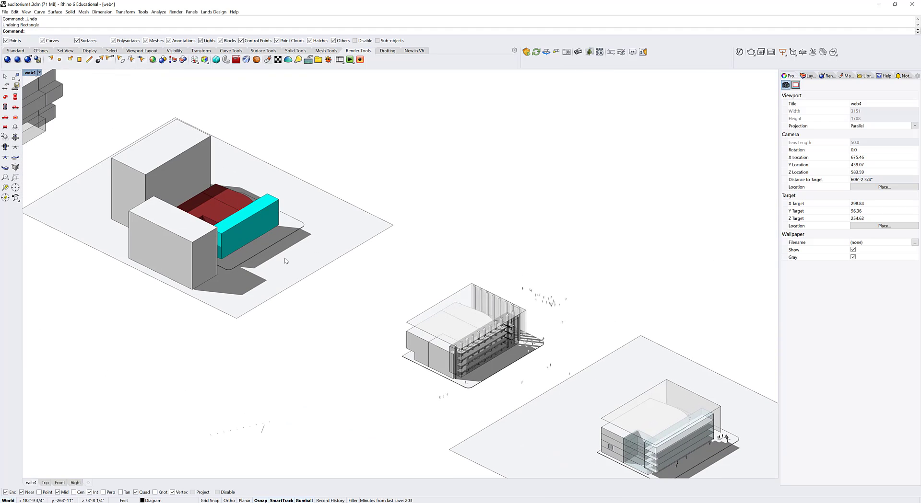
shift+right_drag(678, 455, 490, 320)
scroll(490, 320, up, 6)
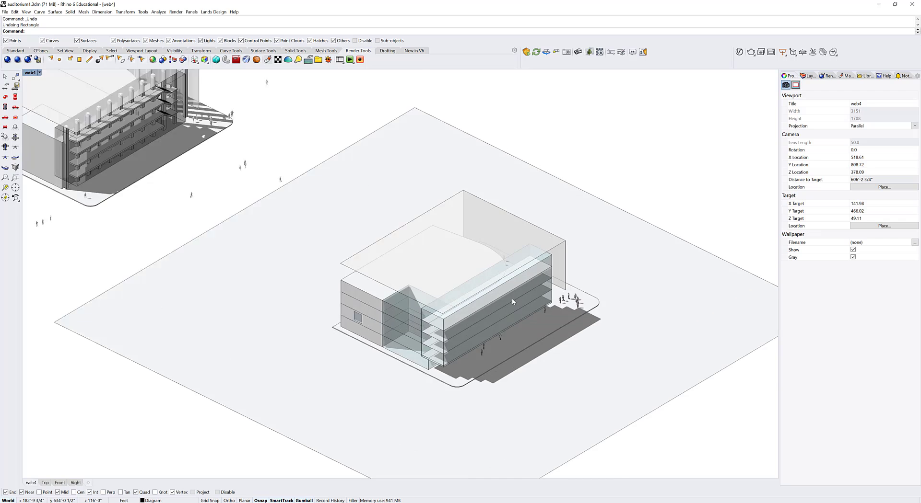
scroll(512, 301, up, 4)
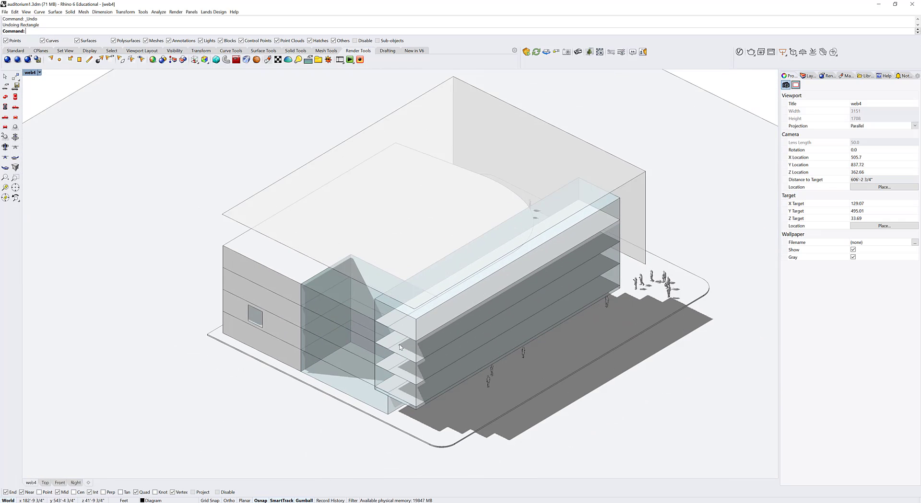
scroll(246, 320, up, 2)
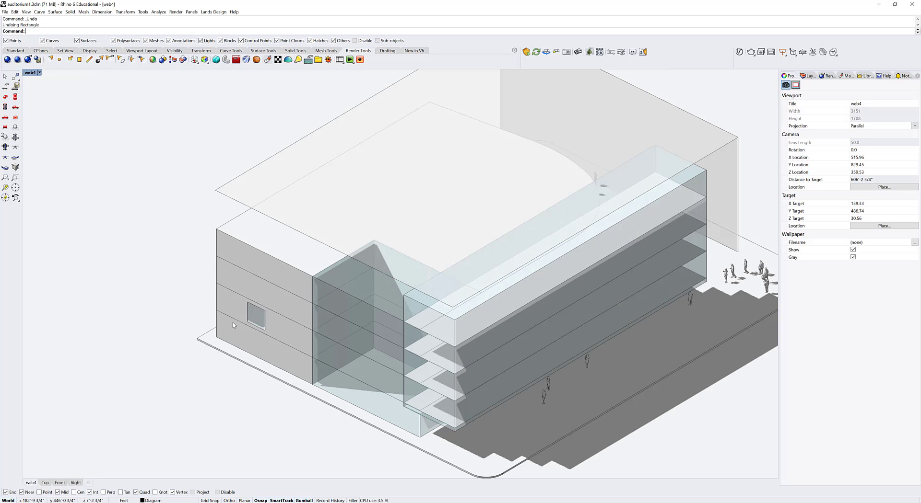
scroll(255, 347, up, 2)
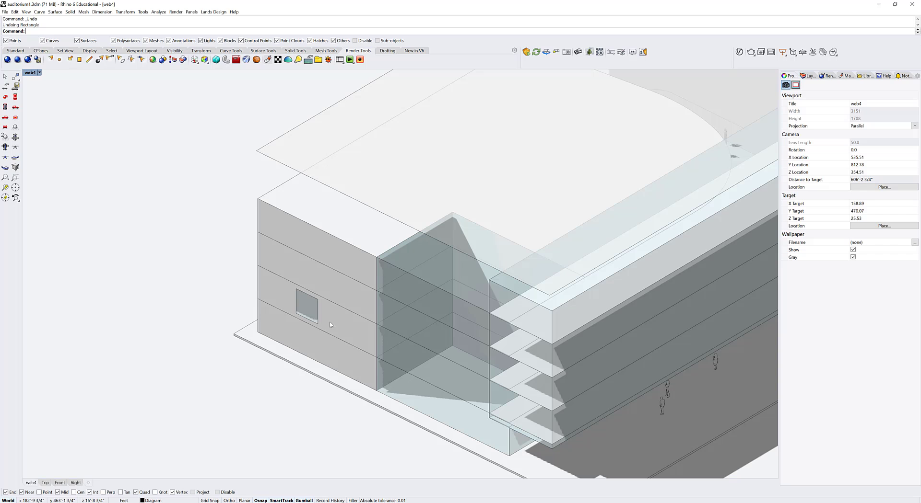
- Delete the grey box building standing in front of the red volume in the massing model
scroll(330, 322, down, 8)
shift+right_drag(270, 252, 628, 357)
scroll(238, 248, down, 6)
shift+right_drag(300, 199, 345, 261)
scroll(371, 229, up, 5)
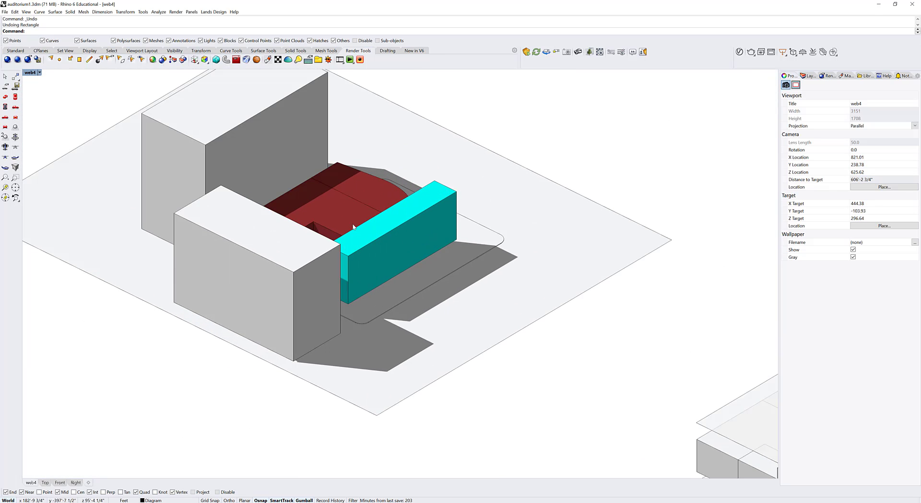
click(293, 235)
key(Delete)
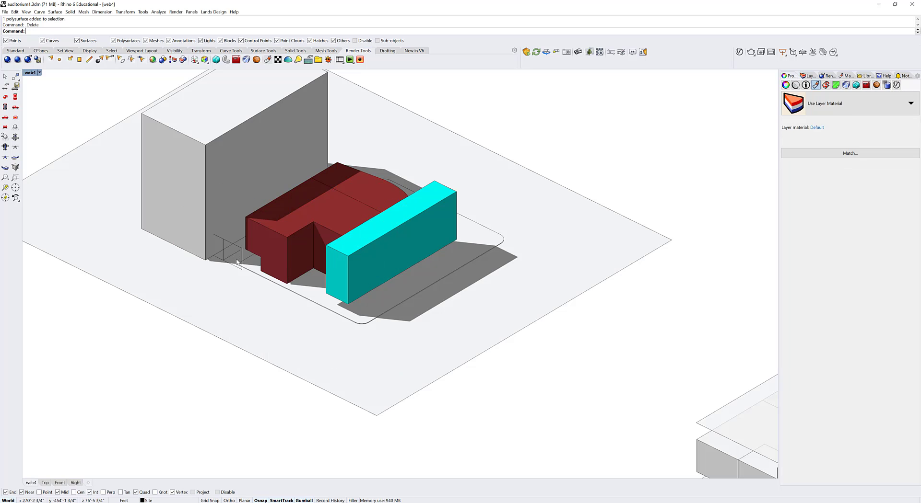
- Select the red and cyan volumes of the massing model together to inspect them, and clear the selection
shift+right_drag(288, 265, 292, 295)
click(284, 271)
shift+click(343, 307)
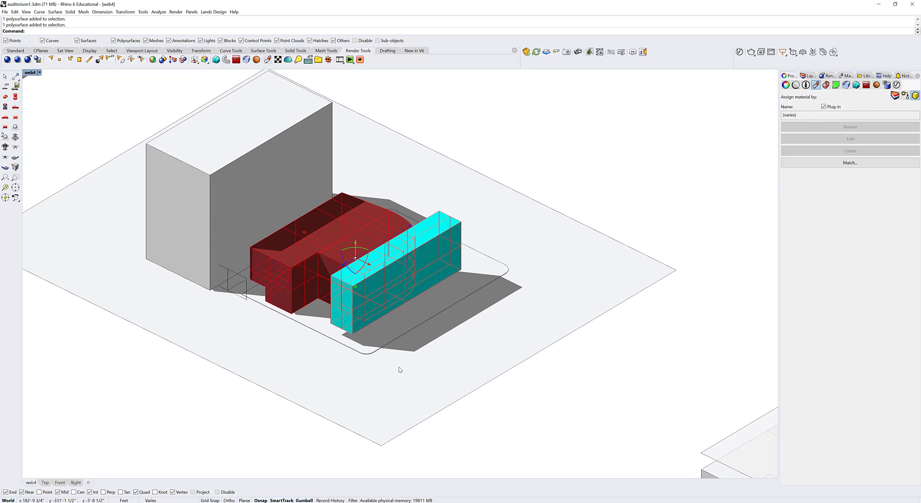
key(Escape)
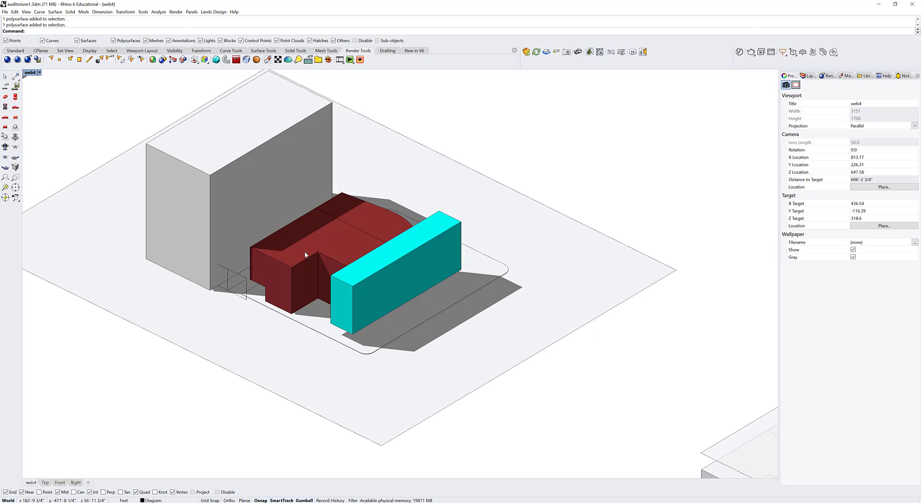
- Explode the long transparent Circulation volume of the glass building into separate surfaces
scroll(347, 299, down, 6)
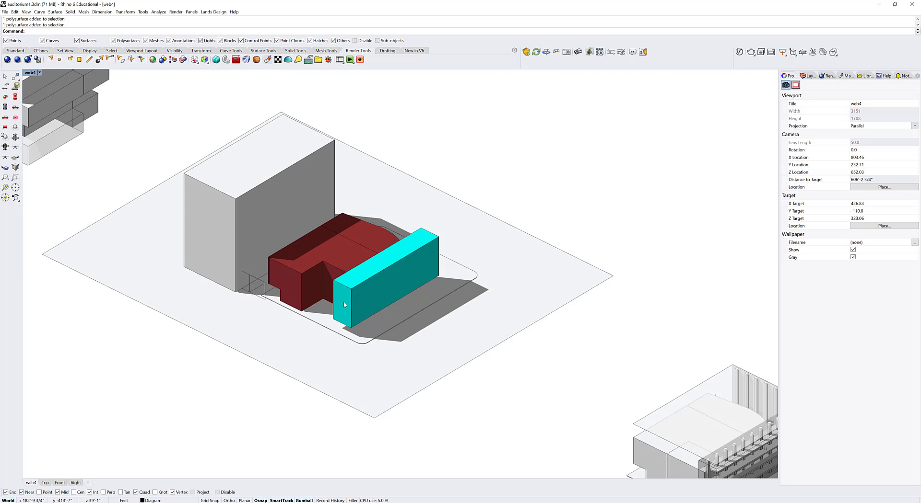
shift+right_drag(347, 299, 24, 154)
scroll(450, 359, up, 8)
scroll(446, 372, up, 8)
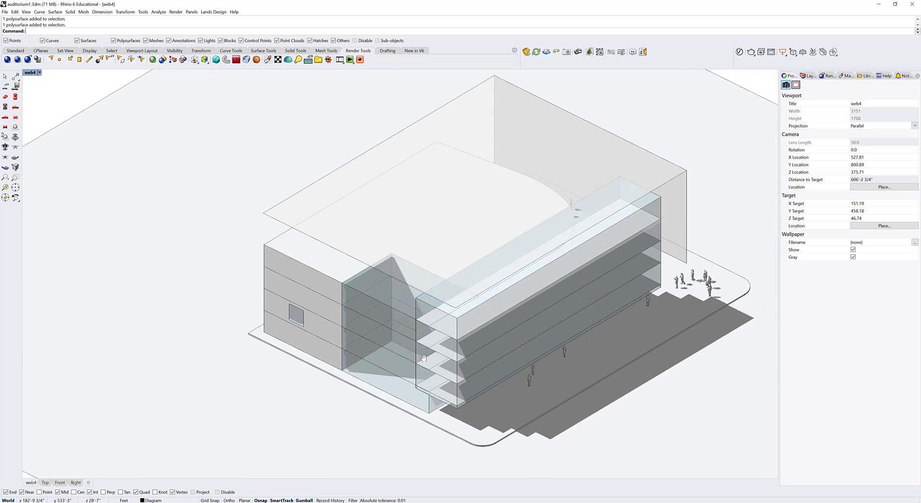
click(418, 284)
click(417, 276)
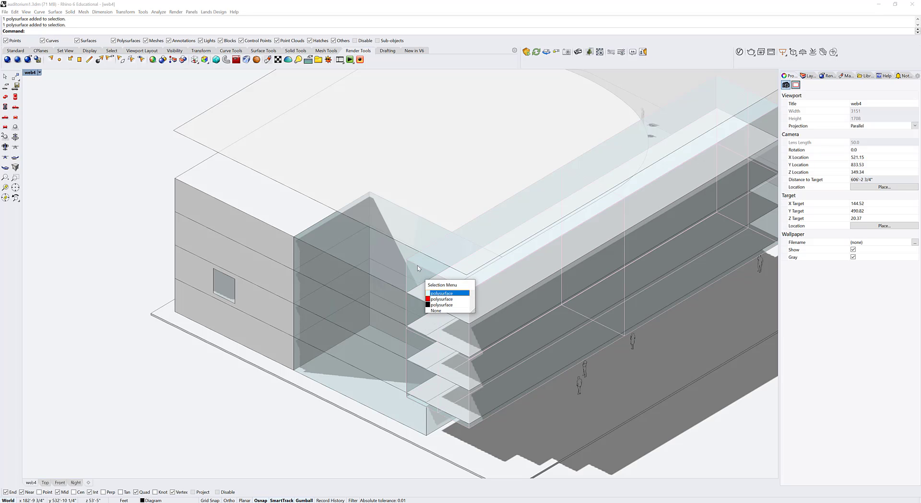
click(422, 263)
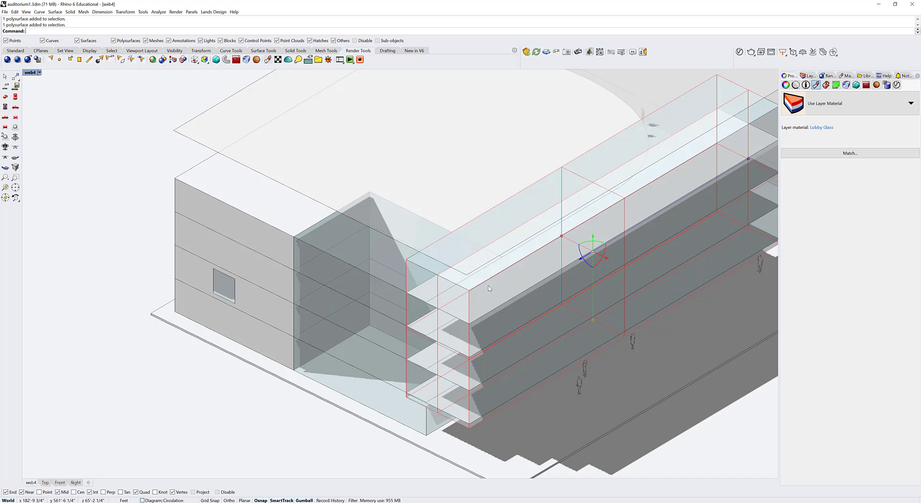
key(Return)
- Assign the Default material to the narrow end surface of the exploded Circulation volume
click(499, 296)
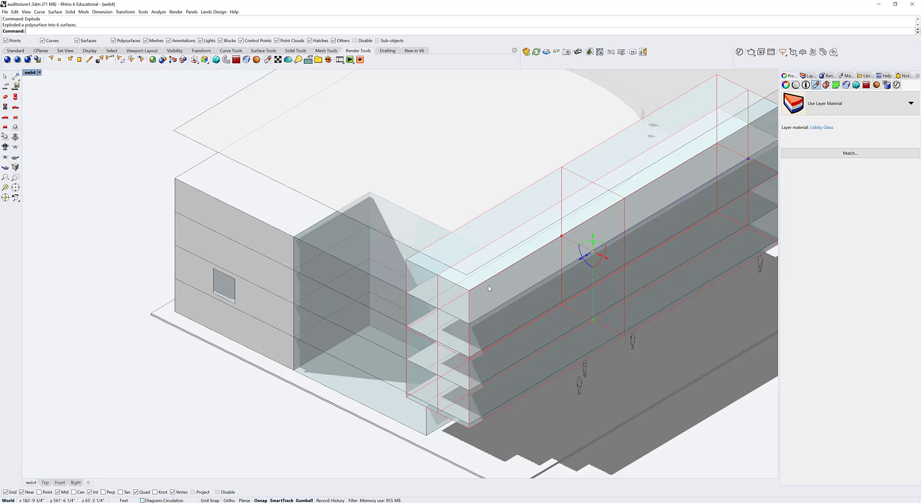
click(428, 280)
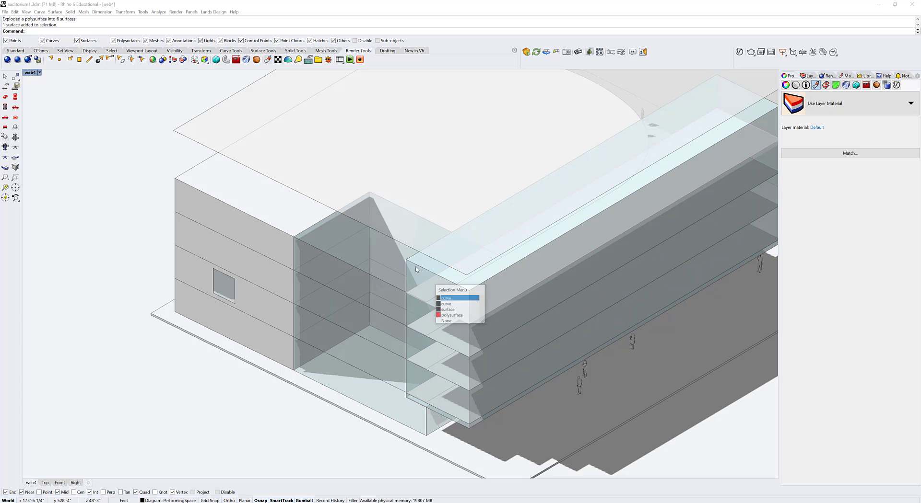
click(412, 263)
click(430, 292)
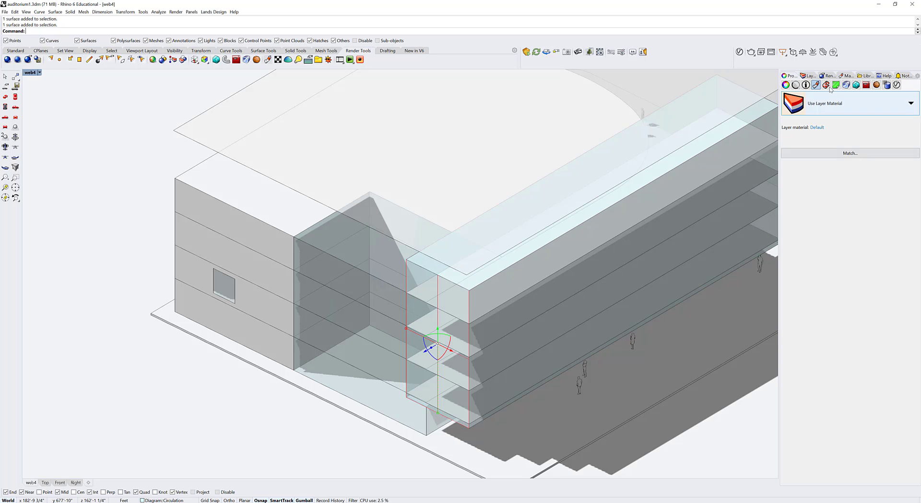
click(823, 108)
click(815, 168)
key(Escape)
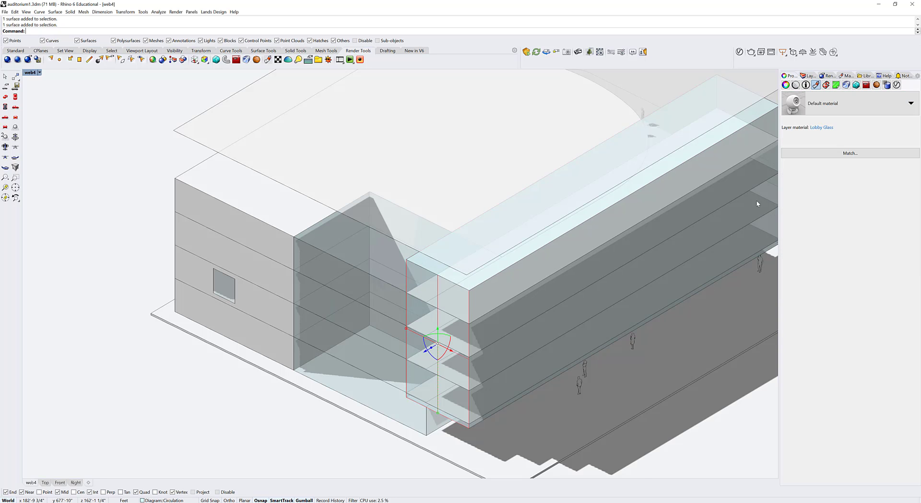
- Assign the Default material to the long top surface of the exploded Circulation volume
right_drag(462, 398, 412, 368)
click(402, 253)
click(372, 235)
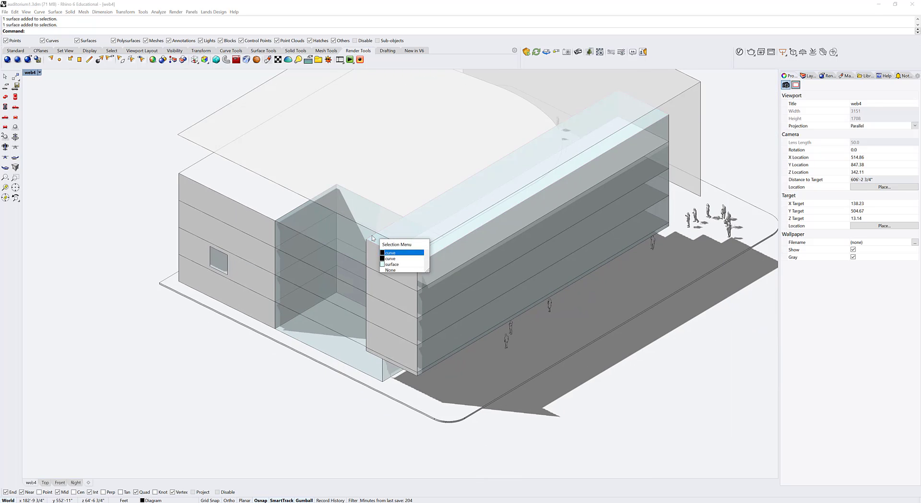
click(382, 251)
key(Delete)
click(373, 235)
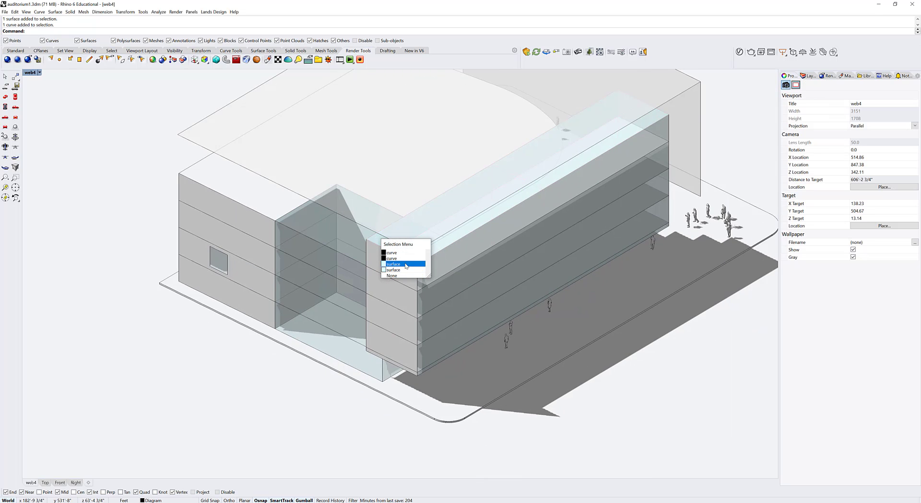
click(401, 267)
click(815, 85)
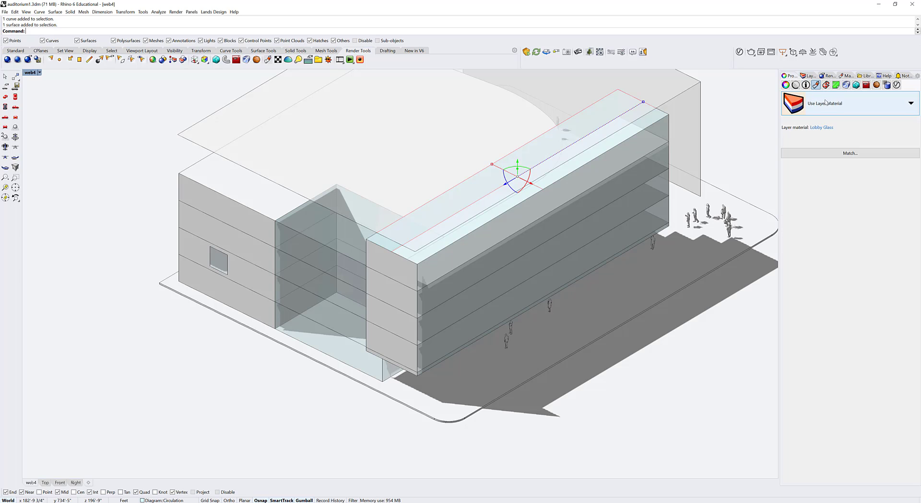
click(910, 103)
click(844, 168)
key(Escape)
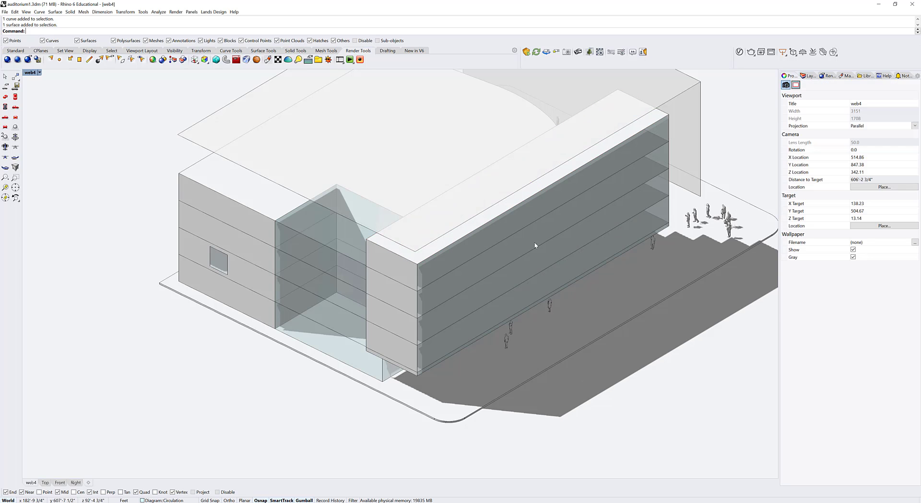
- Select the glass Lobby volume behind the opaque end surface to inspect its extent and material
right_drag(581, 195, 633, 199)
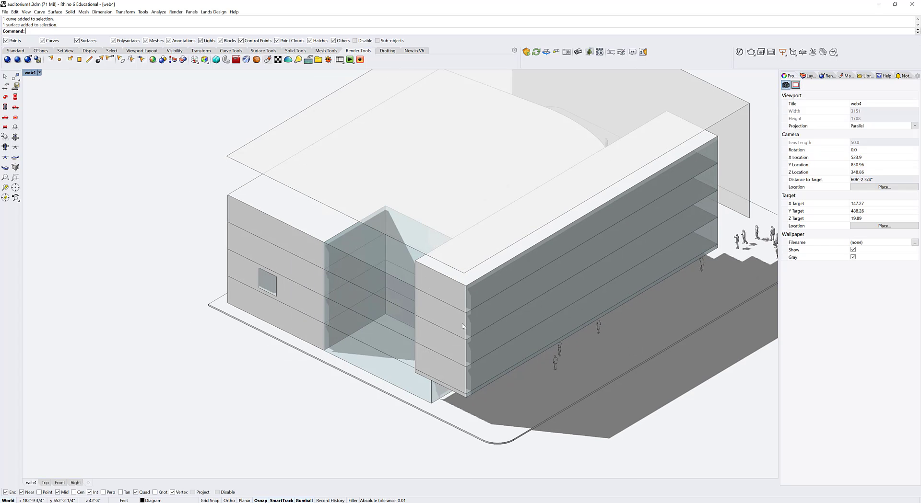
click(449, 292)
click(464, 278)
click(372, 356)
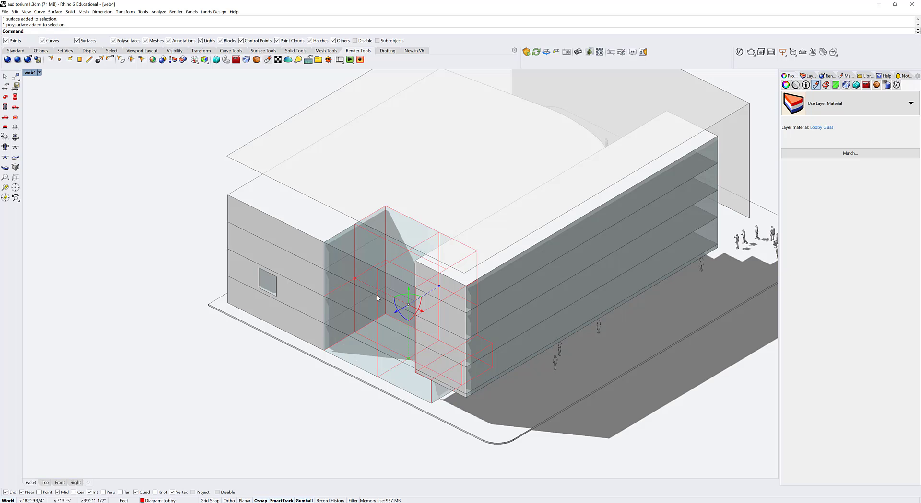
shift+right_drag(393, 368, 414, 377)
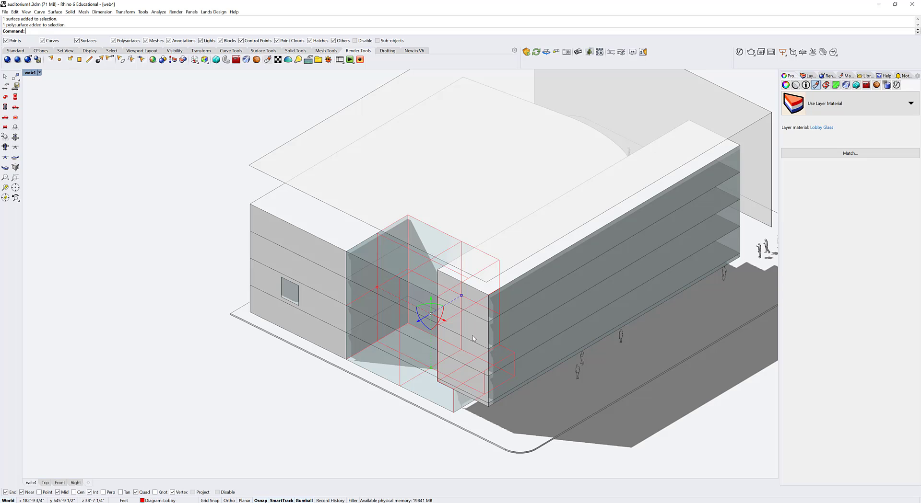
- Undo the Default material assignments on the top and end surfaces of the Circulation volume
key(ctrl+z)
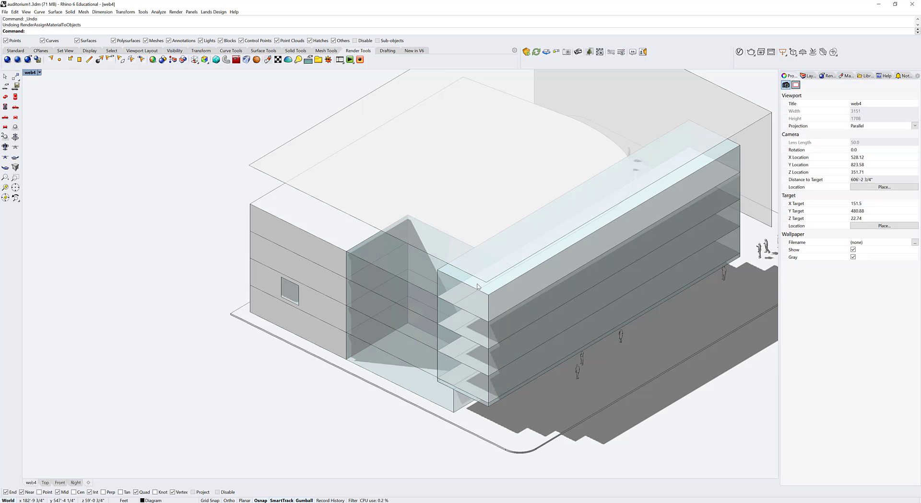
right_drag(488, 324, 486, 332)
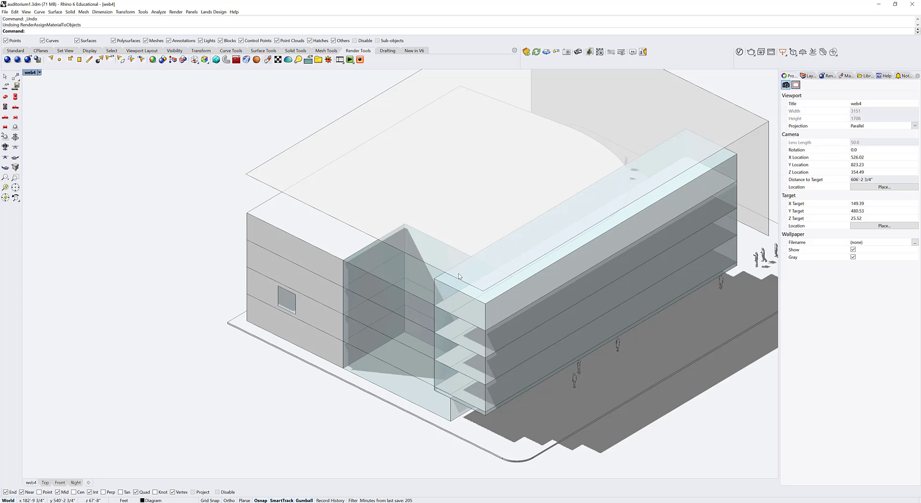
right_drag(451, 293, 483, 303)
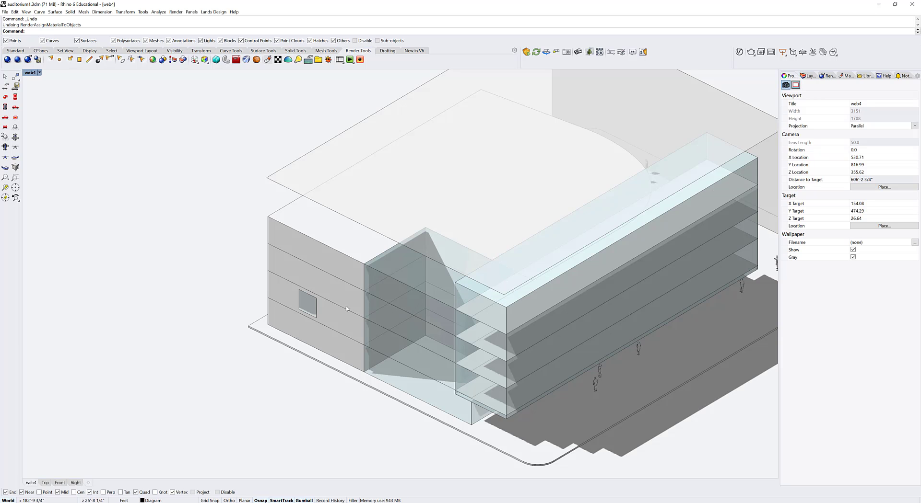
scroll(347, 308, up, 8)
text(RecordAnimation)
key(Return)
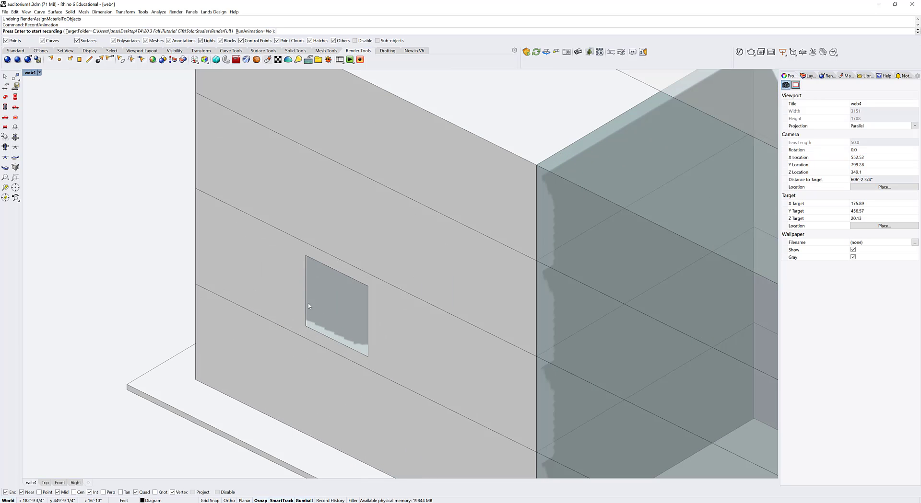
key(Escape)
text(Rect)
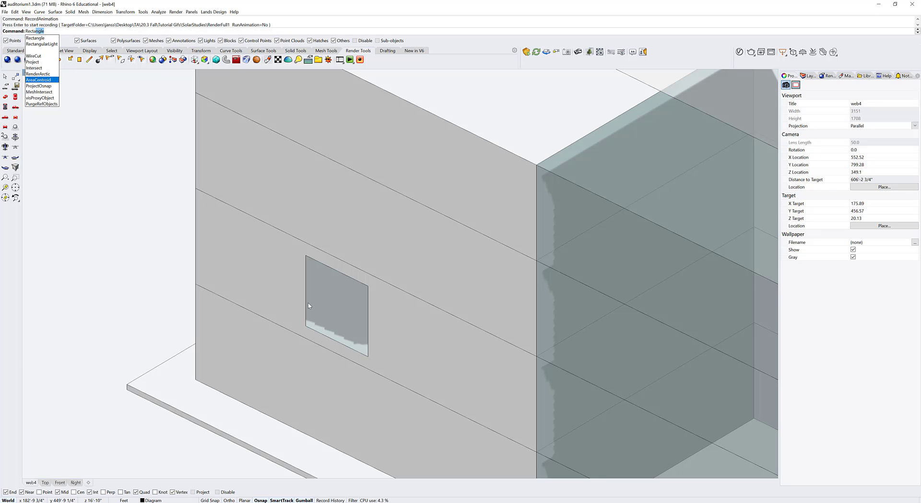
key(Return)
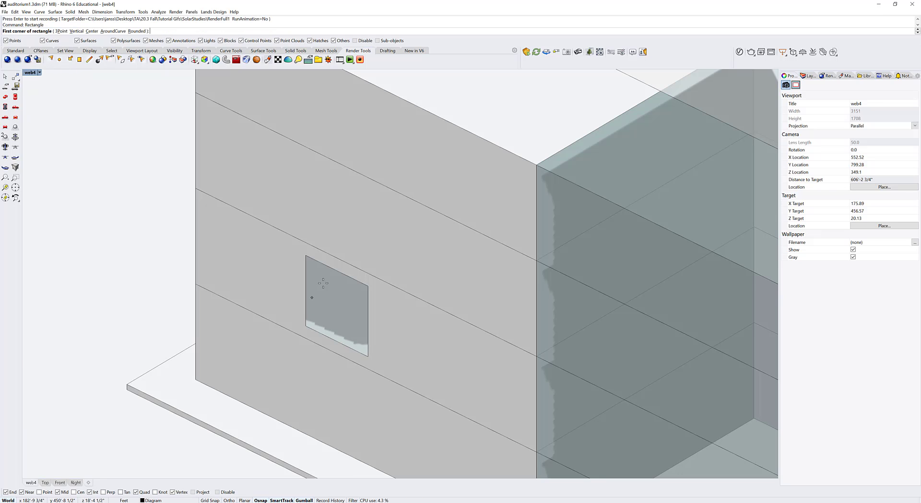
key(Escape)
- Duplicate the rectangular window outline straight up the grey wall, placing the copy just above the existing window
click(322, 264)
key(Return)
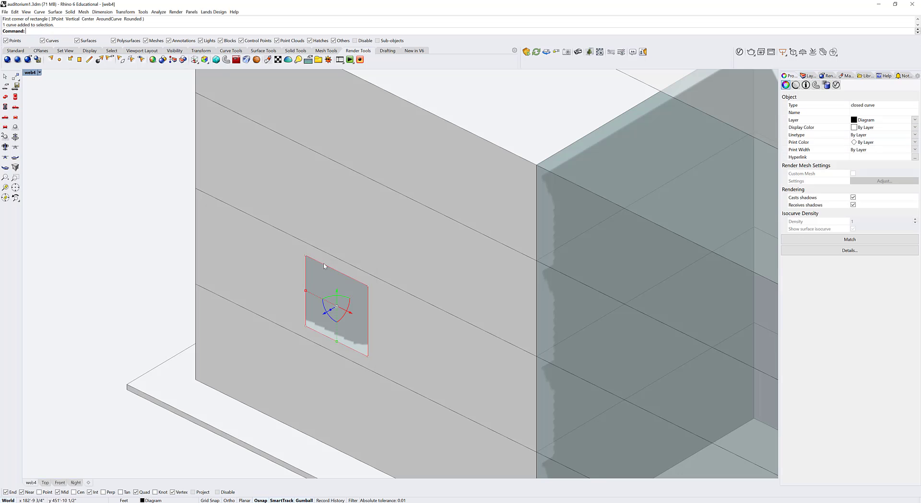
drag(331, 292, 331, 195)
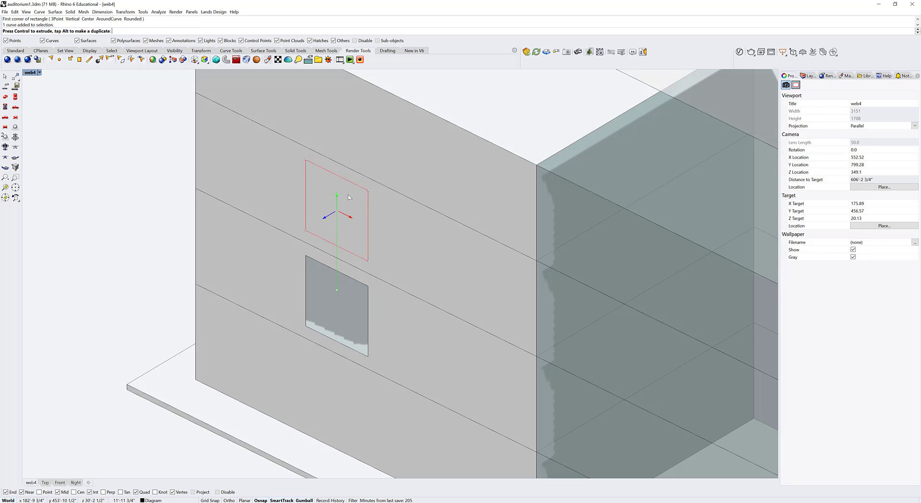
key(Escape)
- Select the grey wall volume and the existing window surface in turn to inspect them as separate objects, and clear the selection
click(374, 249)
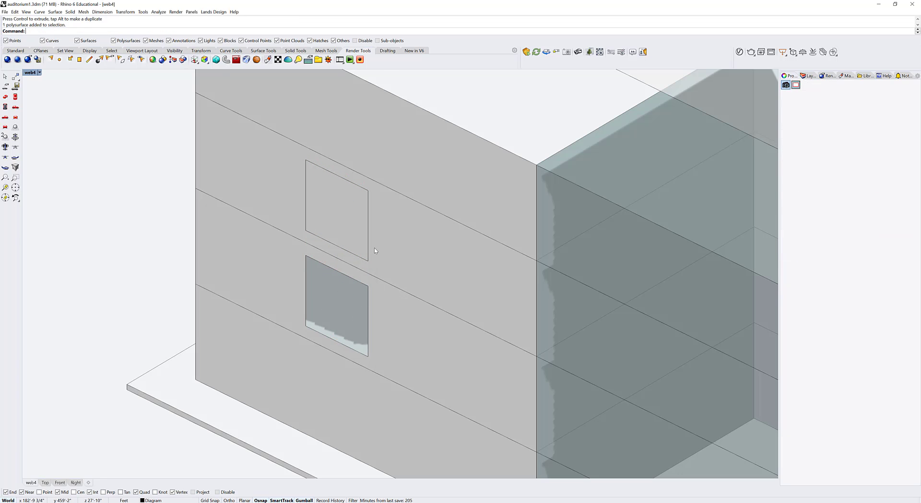
click(351, 227)
key(Escape)
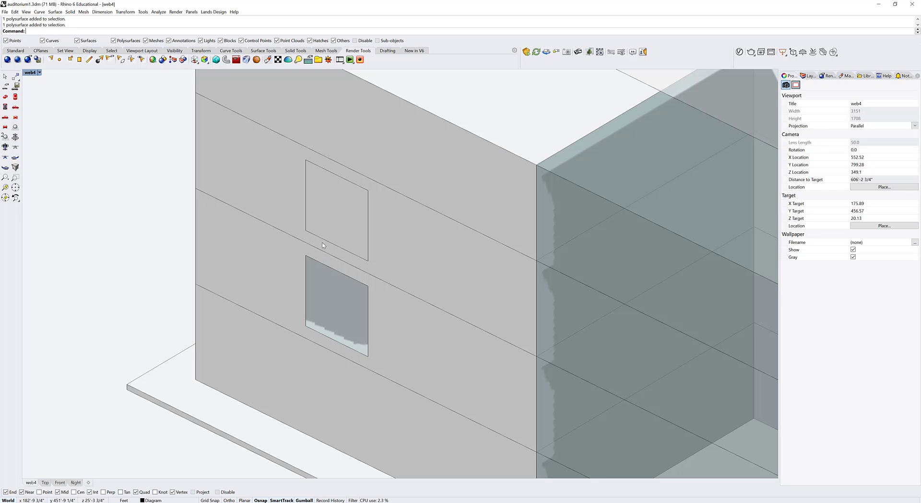
click(329, 309)
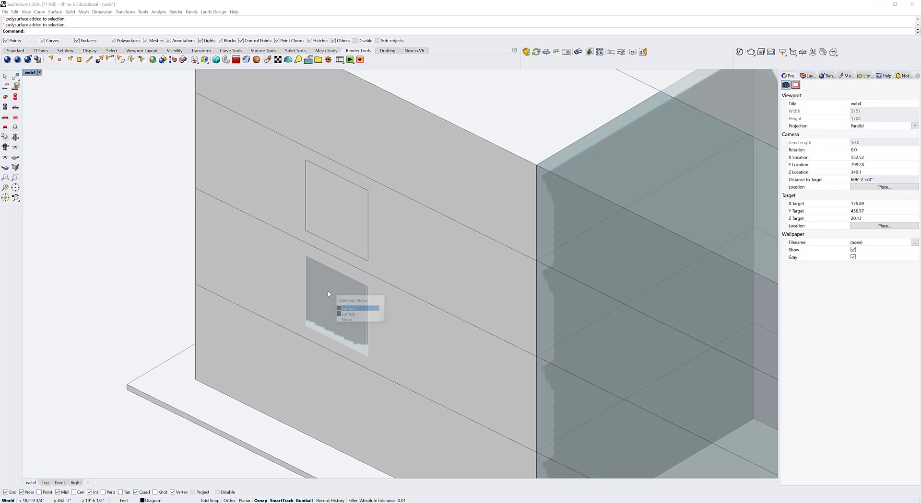
click(348, 310)
scroll(312, 297, down, 5)
key(Escape)
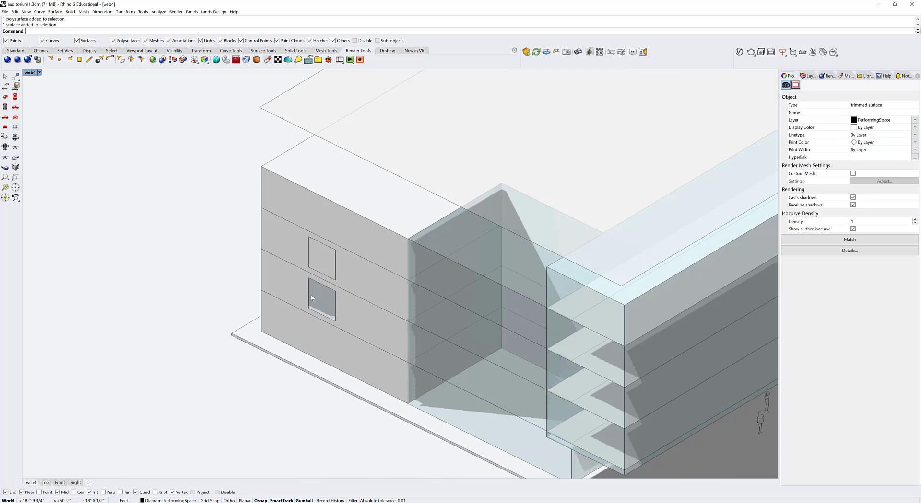